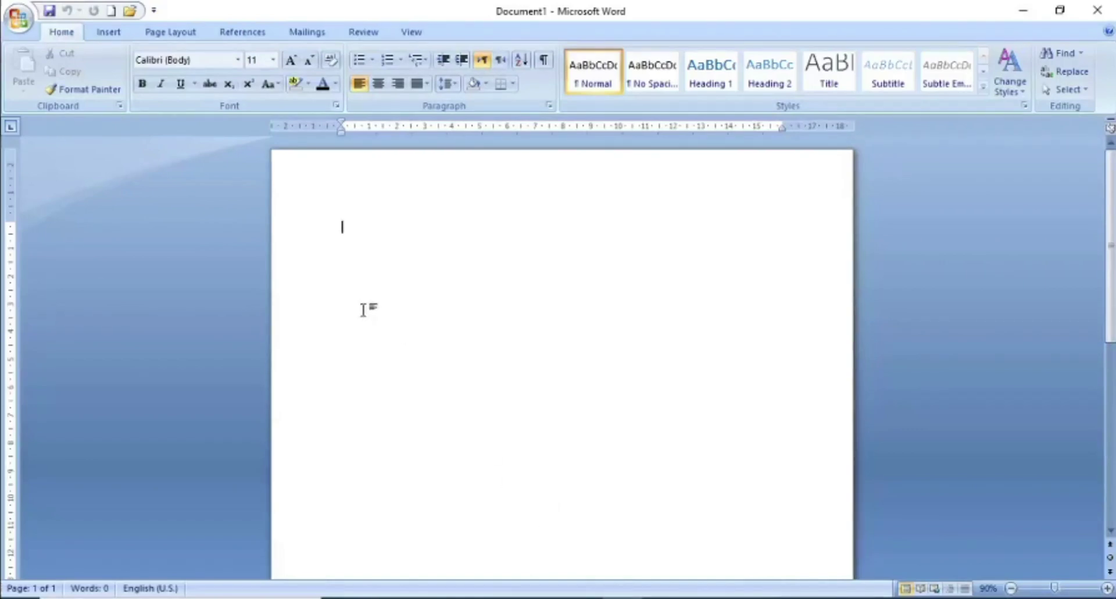
Step: Write a contents list on the first page: Contents, Page1, Page2, Page3 and Page4, each on its own line
{"action": "left_click", "coordinate": [109, 33]}
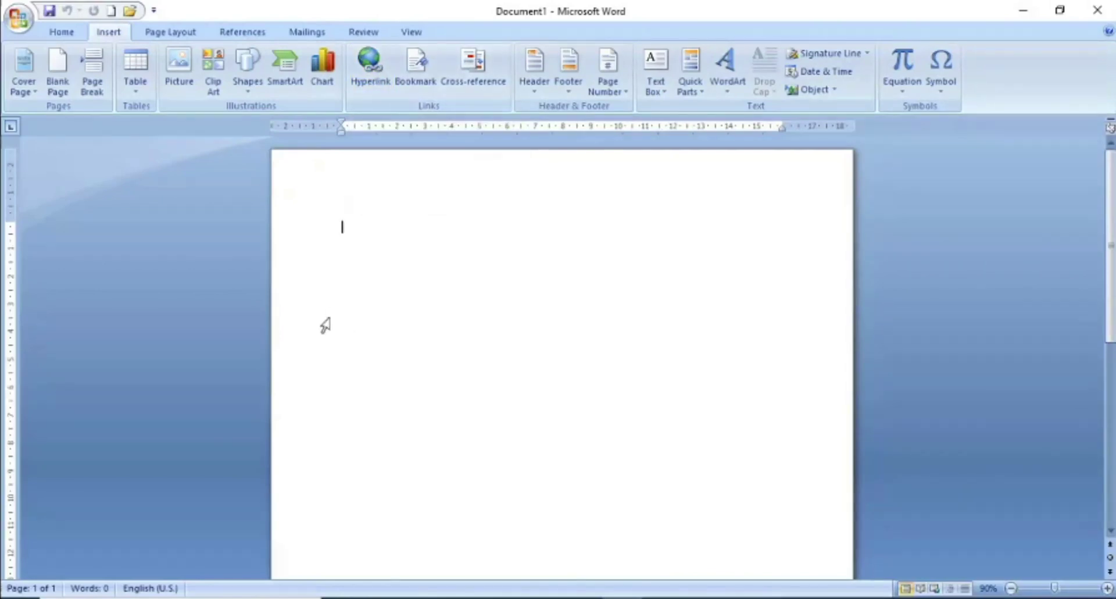
{"action": "type", "text": "Contents"}
{"action": "key", "text": "Return"}
{"action": "type", "text": "Page1"}
{"action": "key", "text": "Return"}
{"action": "type", "text": "Page2"}
{"action": "key", "text": "Return"}
{"action": "type", "text": "Page3"}
{"action": "key", "text": "Return"}
{"action": "type", "text": "Page"}
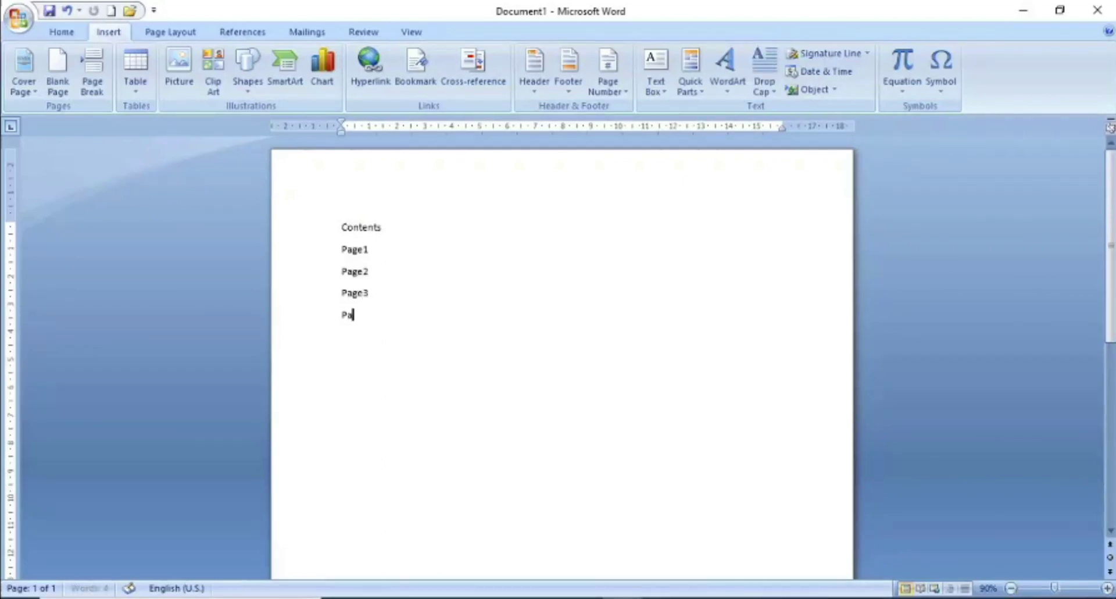
{"action": "type", "text": "4"}
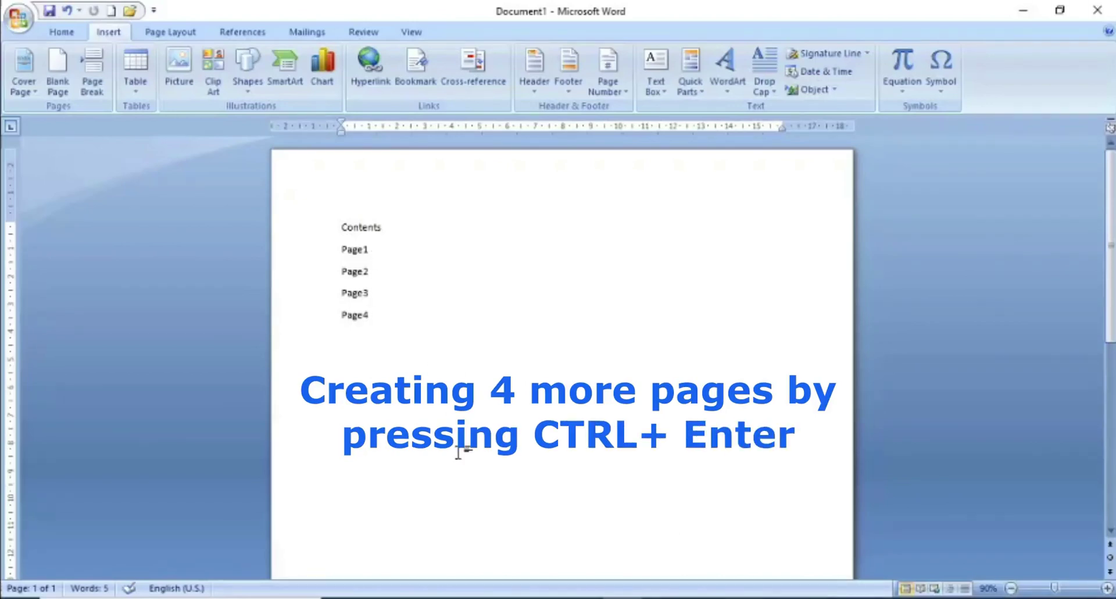
Step: Add four new pages after the contents list using page breaks, titling them Page1, Page2, Page3 and Page4
{"action": "key", "text": "ctrl+Return"}
{"action": "type", "text": "Page"}
{"action": "key", "text": "ctrl+Return"}
{"action": "type", "text": "PAge"}
{"action": "key", "text": "ctrl+Return"}
{"action": "type", "text": "PAe"}
{"action": "key", "text": "ctrl+Return"}
{"action": "type", "text": "Page"}
{"action": "key", "text": "ctrl+Return"}
{"action": "type", "text": "Page"}
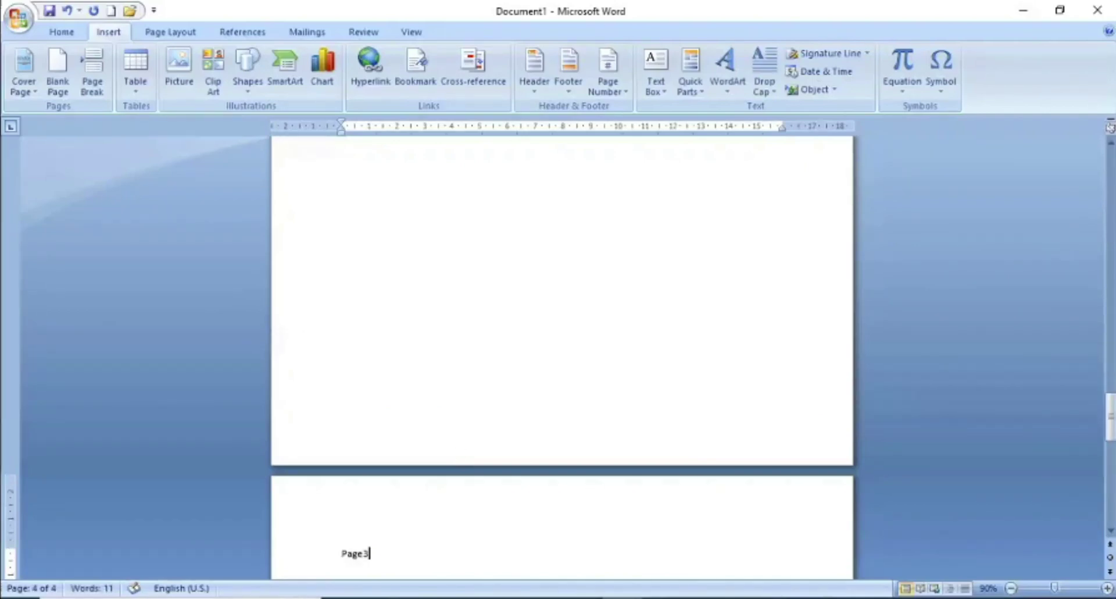
{"action": "key", "text": "ctrl+Return"}
{"action": "type", "text": "Page4"}
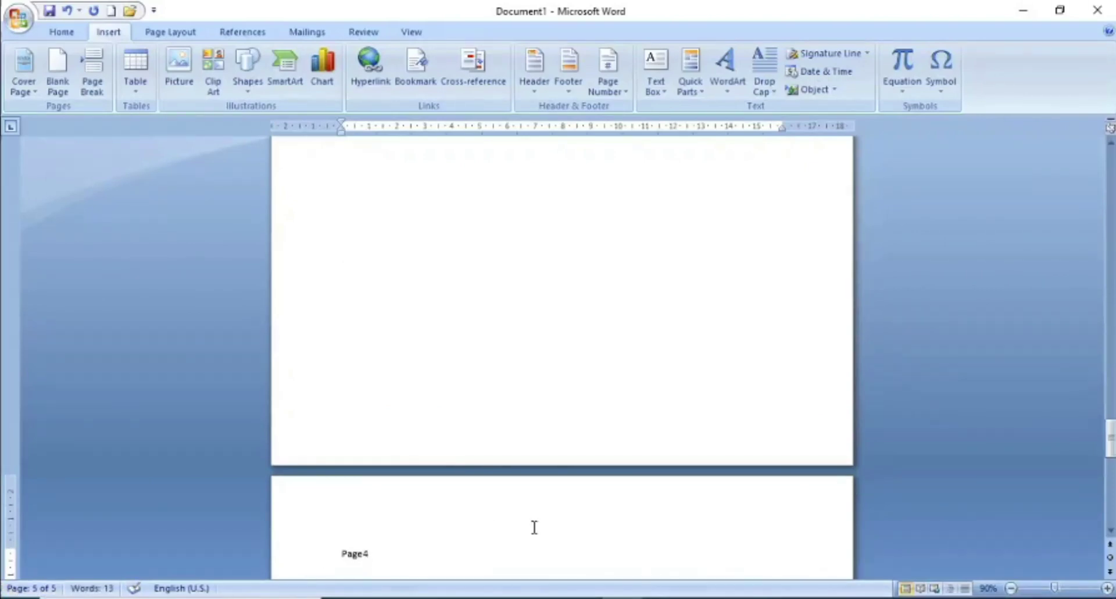
Step: Apply the Heading 1 style to the Page1 title on the document's second page
{"action": "left_click_drag", "start_coordinate": [1111, 440], "coordinate": [1111, 163]}
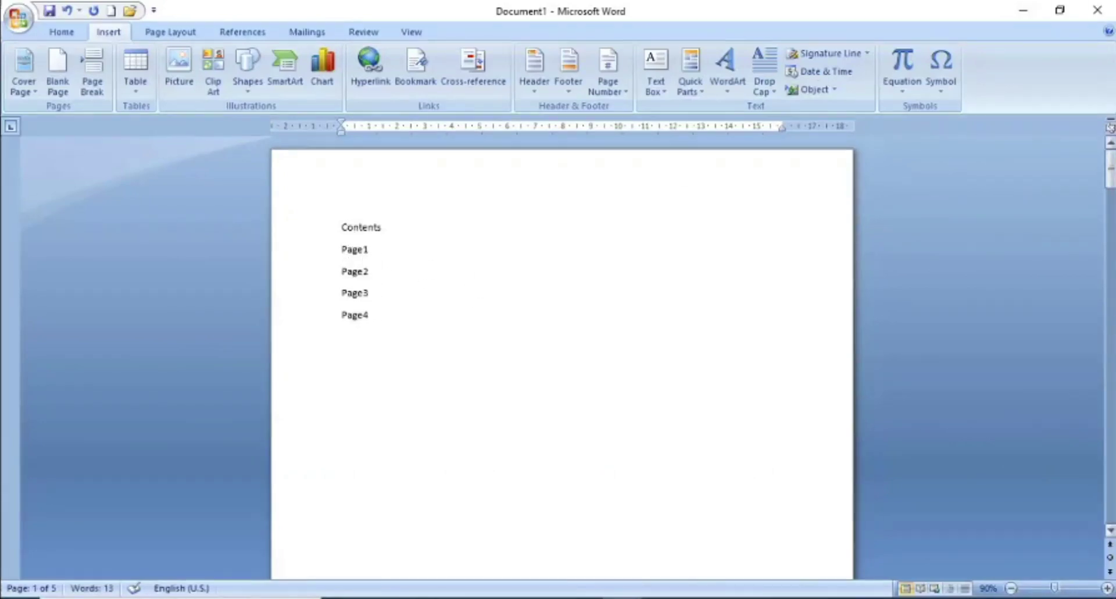
{"action": "mouse_move", "coordinate": [1110, 183]}
{"action": "left_mouse_down"}
{"action": "mouse_move", "coordinate": [1096, 454]}
{"action": "mouse_move", "coordinate": [1109, 167]}
{"action": "left_mouse_up"}
{"action": "mouse_move", "coordinate": [1109, 174]}
{"action": "left_mouse_down"}
{"action": "mouse_move", "coordinate": [1113, 267]}
{"action": "mouse_move", "coordinate": [1111, 179]}
{"action": "left_mouse_up"}
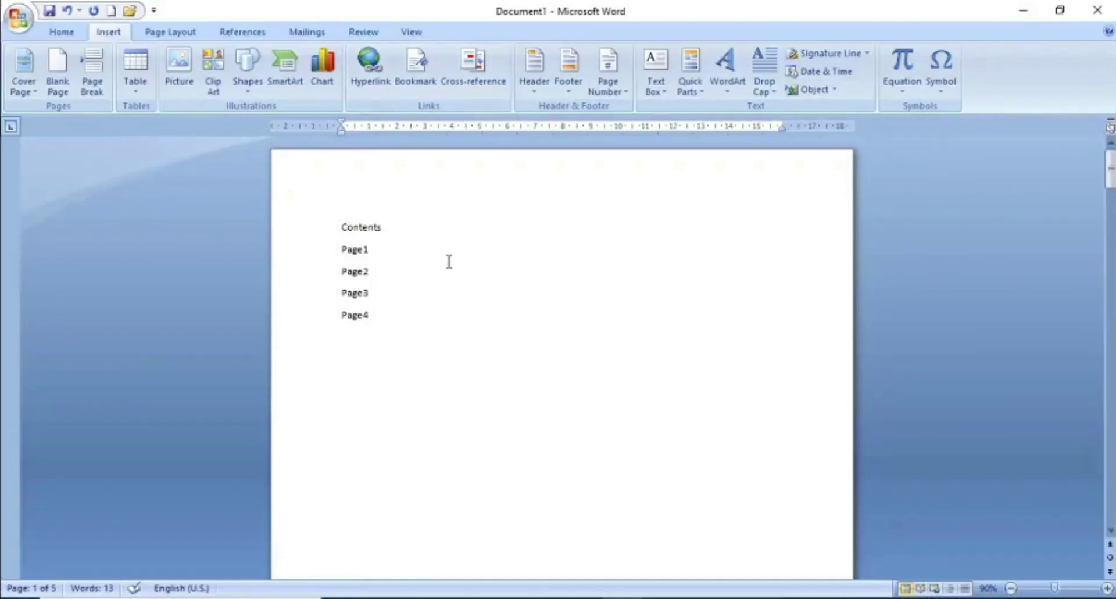
{"action": "left_click", "coordinate": [61, 33]}
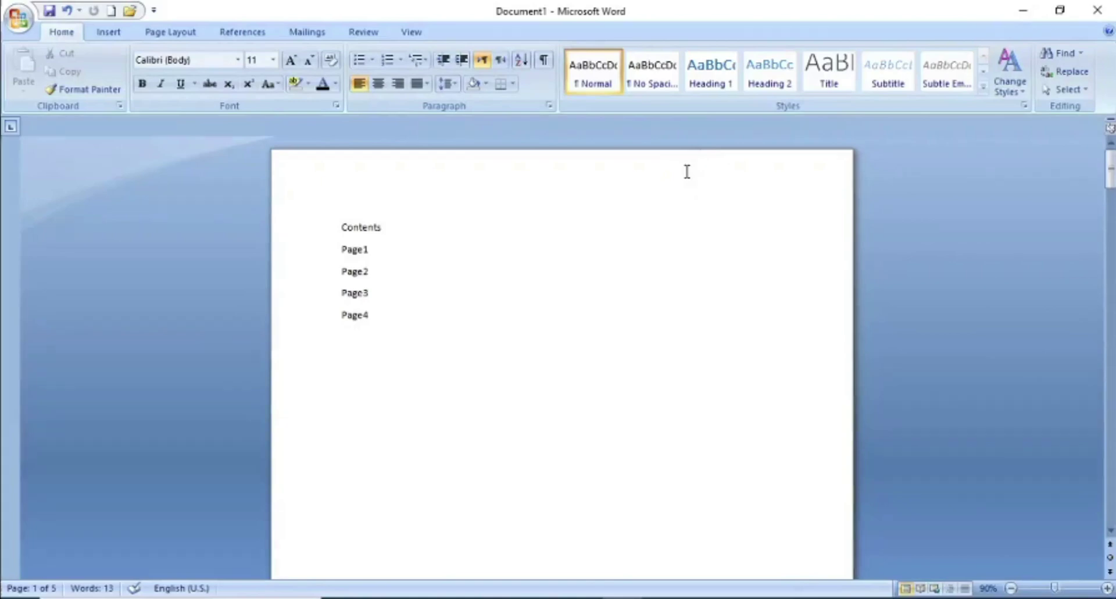
{"action": "left_click_drag", "start_coordinate": [1111, 170], "coordinate": [1111, 241]}
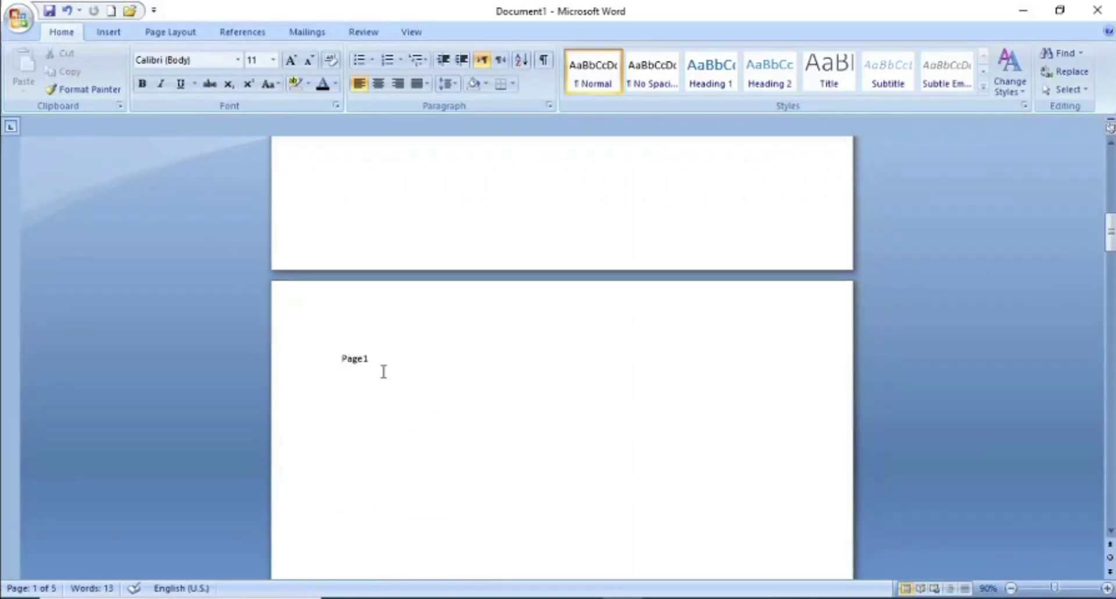
{"action": "left_click_drag", "start_coordinate": [380, 367], "coordinate": [341, 367]}
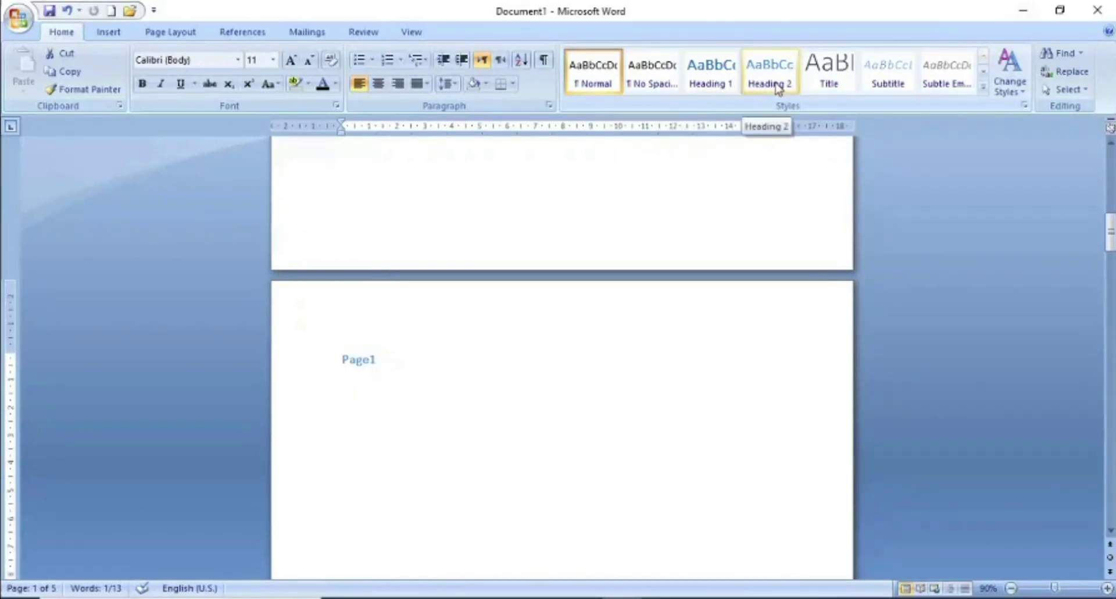
{"action": "left_click", "coordinate": [709, 74]}
Step: Apply the Heading 1 style to the Page2, Page3 and Page4 titles on their respective pages
{"action": "left_click_drag", "start_coordinate": [1112, 243], "coordinate": [1113, 310]}
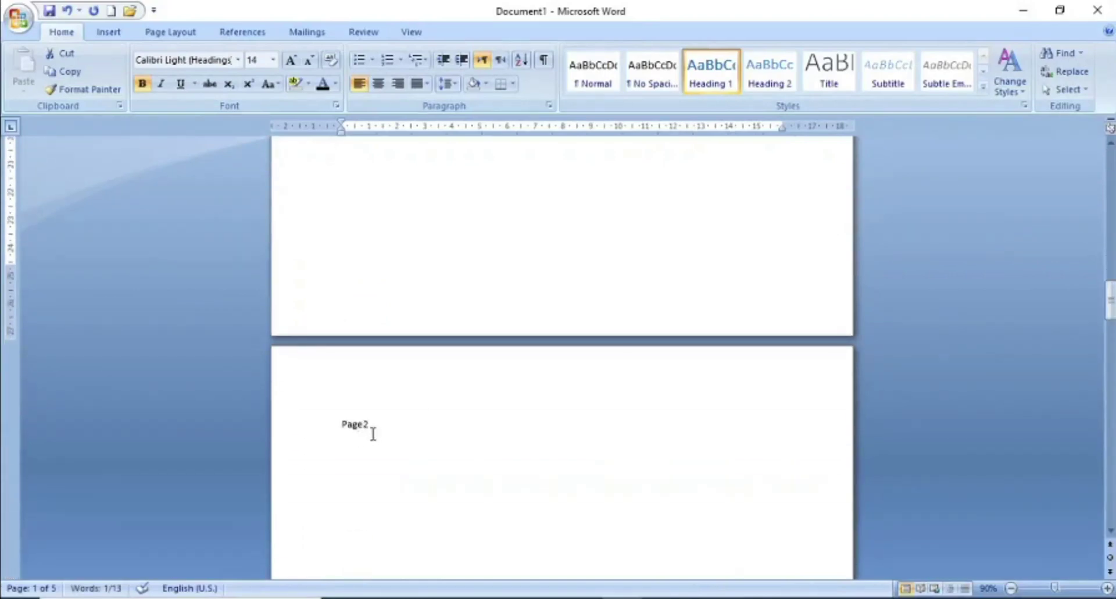
{"action": "left_click_drag", "start_coordinate": [368, 425], "coordinate": [341, 428]}
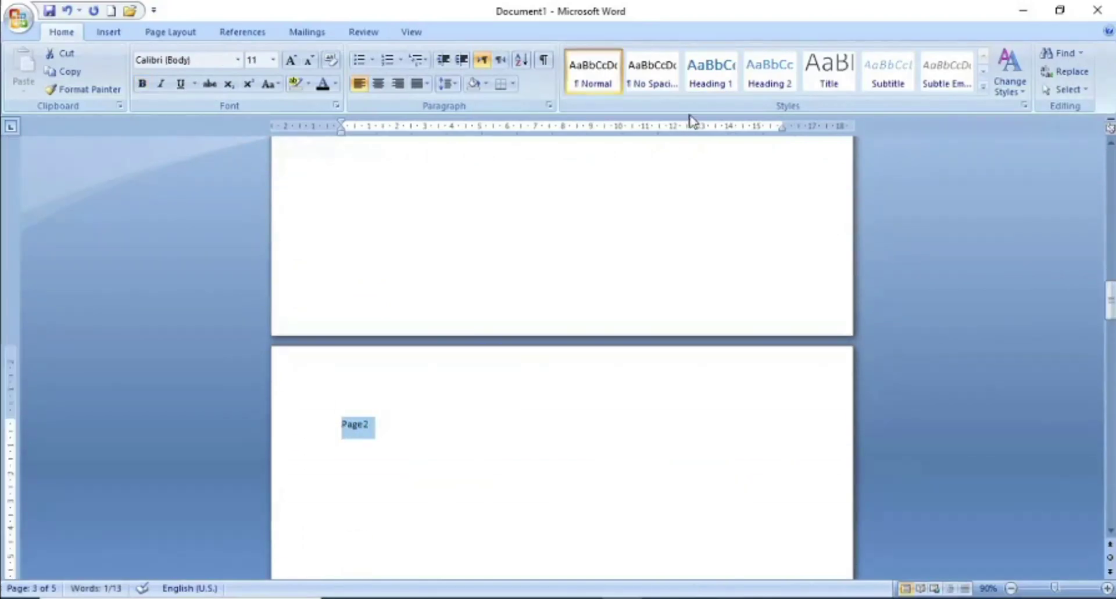
{"action": "left_click", "coordinate": [708, 78]}
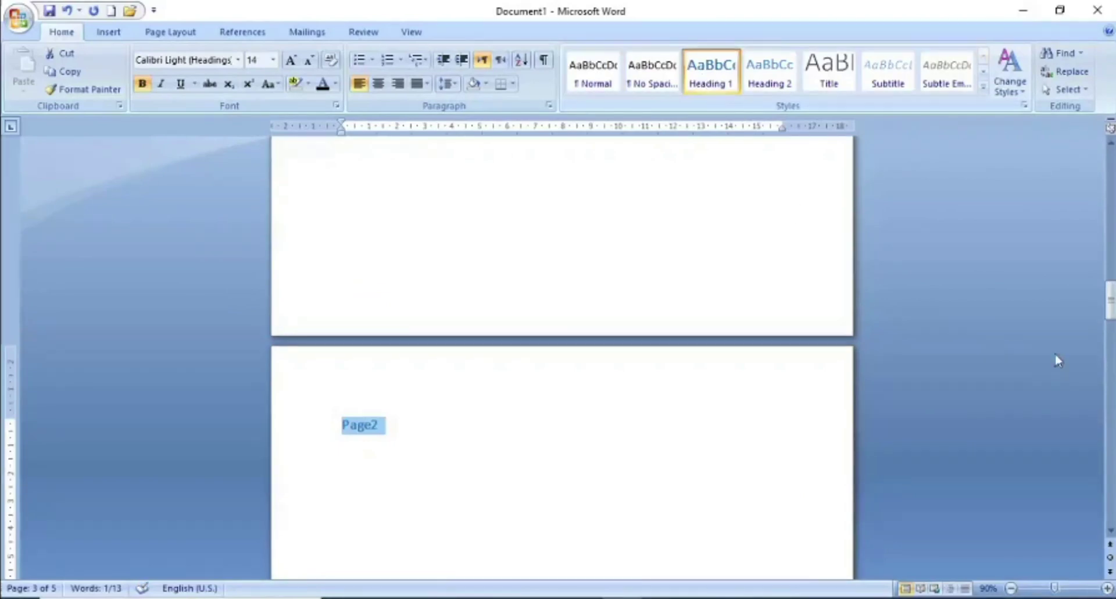
{"action": "scroll", "coordinate": [950, 302], "scroll_direction": "down", "scroll_amount": 15}
{"action": "left_click_drag", "start_coordinate": [434, 383], "coordinate": [316, 379]}
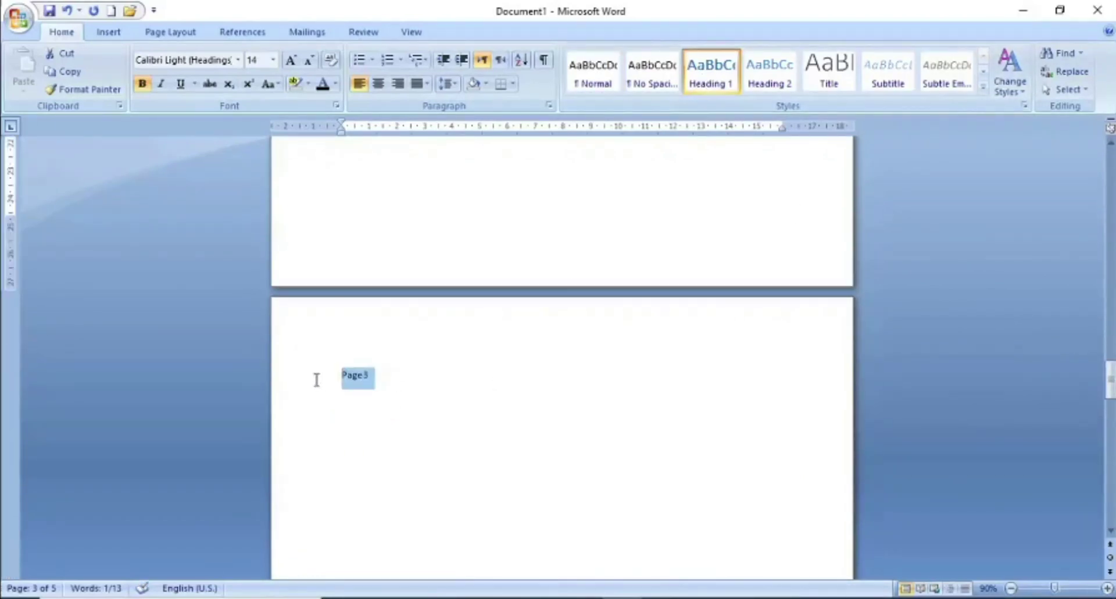
{"action": "left_click", "coordinate": [720, 78]}
{"action": "left_click_drag", "start_coordinate": [1111, 379], "coordinate": [1110, 451]}
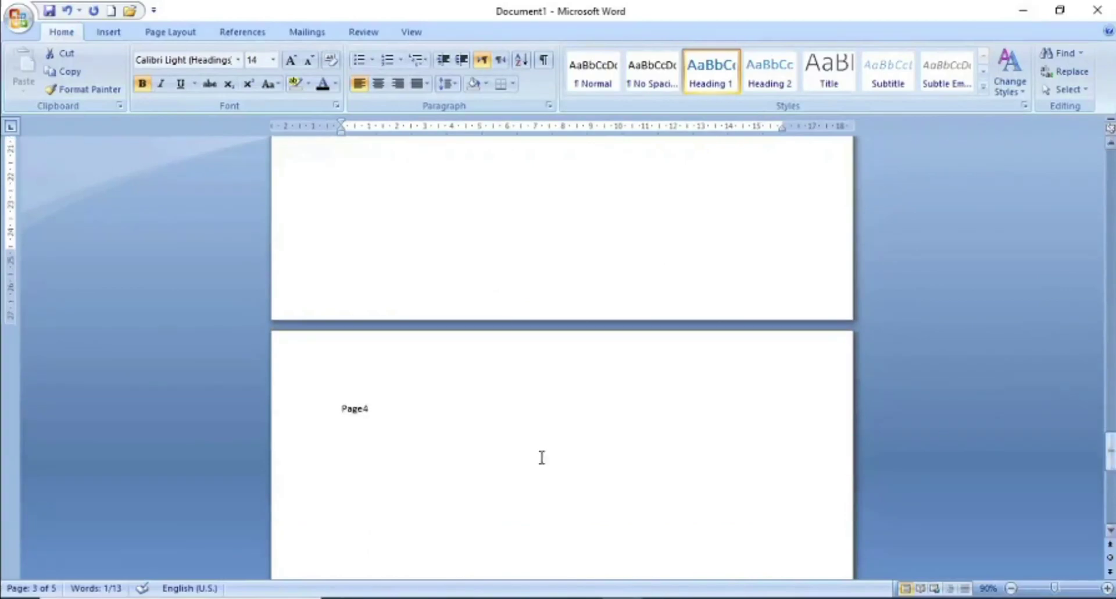
{"action": "double_click", "coordinate": [363, 409]}
{"action": "left_click", "coordinate": [705, 81]}
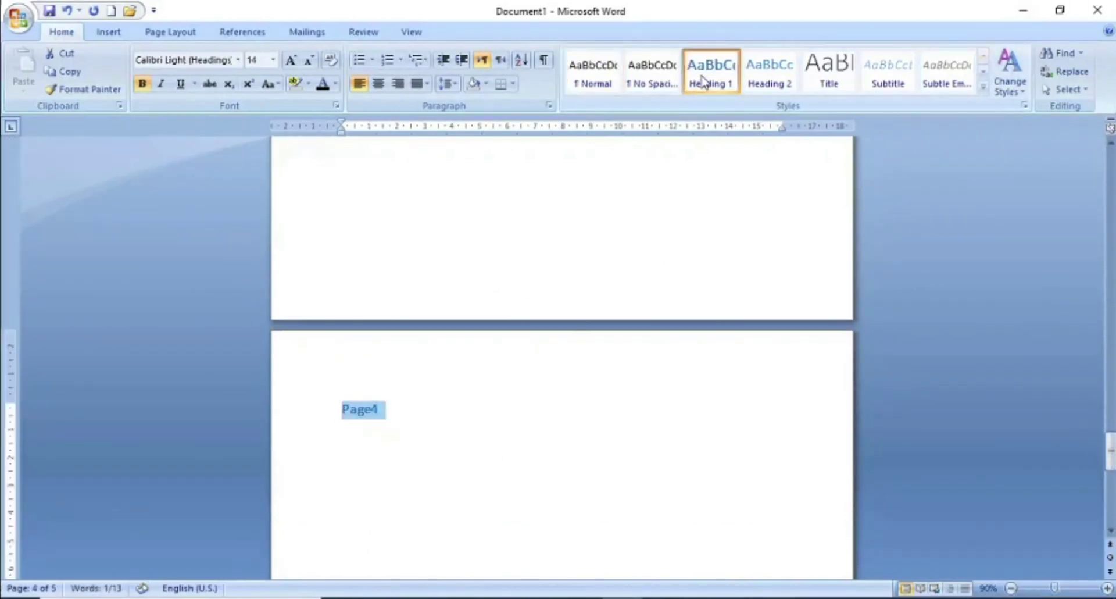
Step: Hyperlink the Page1 entry in the contents list to the Page1 heading in this document
{"action": "left_click_drag", "start_coordinate": [1112, 465], "coordinate": [1111, 169]}
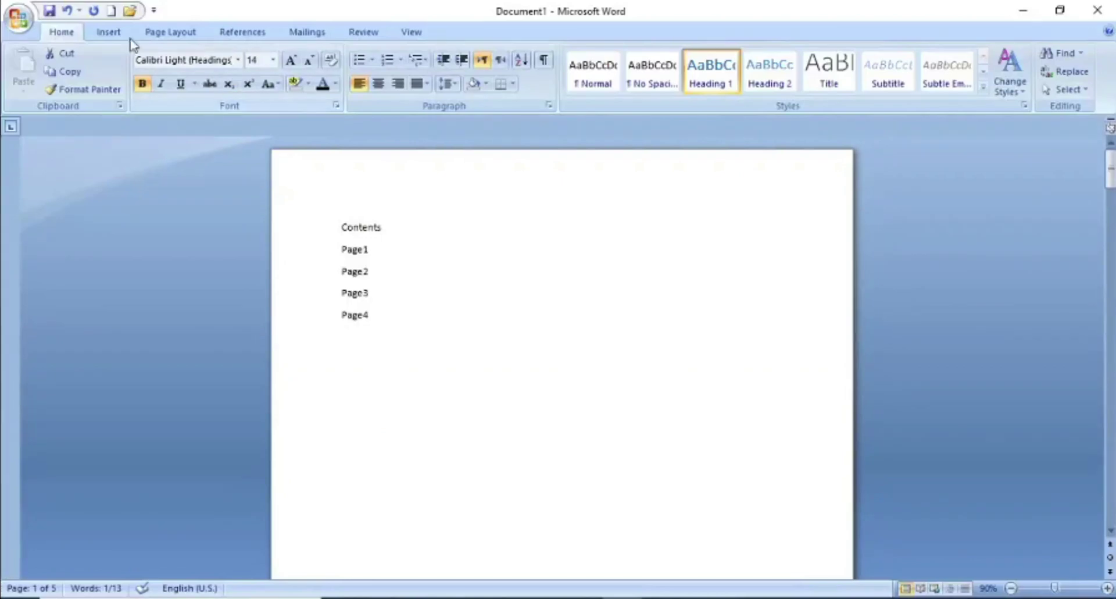
{"action": "left_click", "coordinate": [109, 34]}
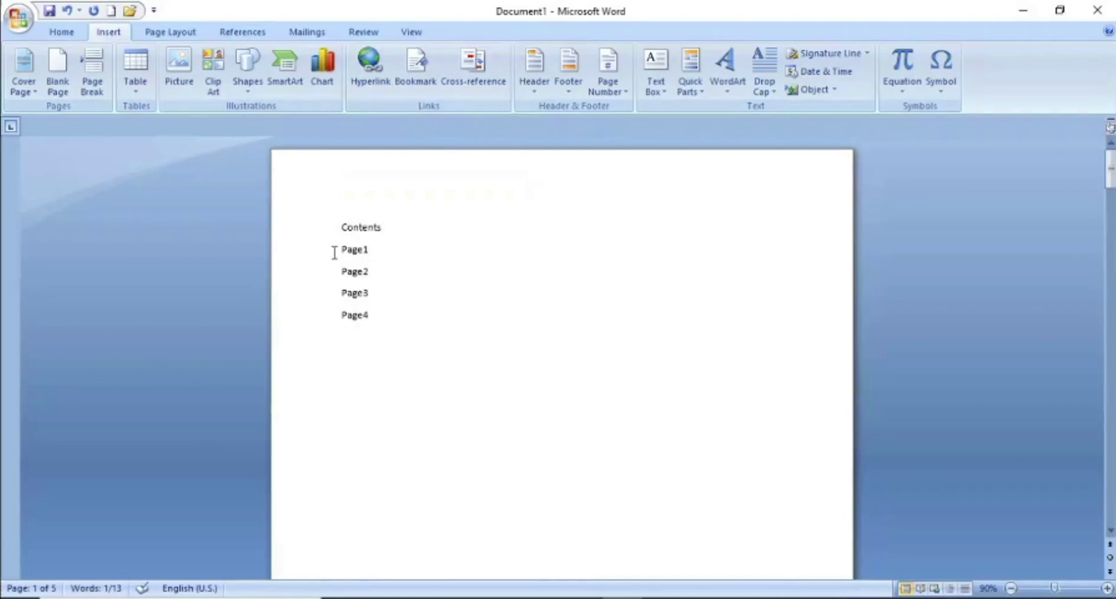
{"action": "double_click", "coordinate": [372, 250]}
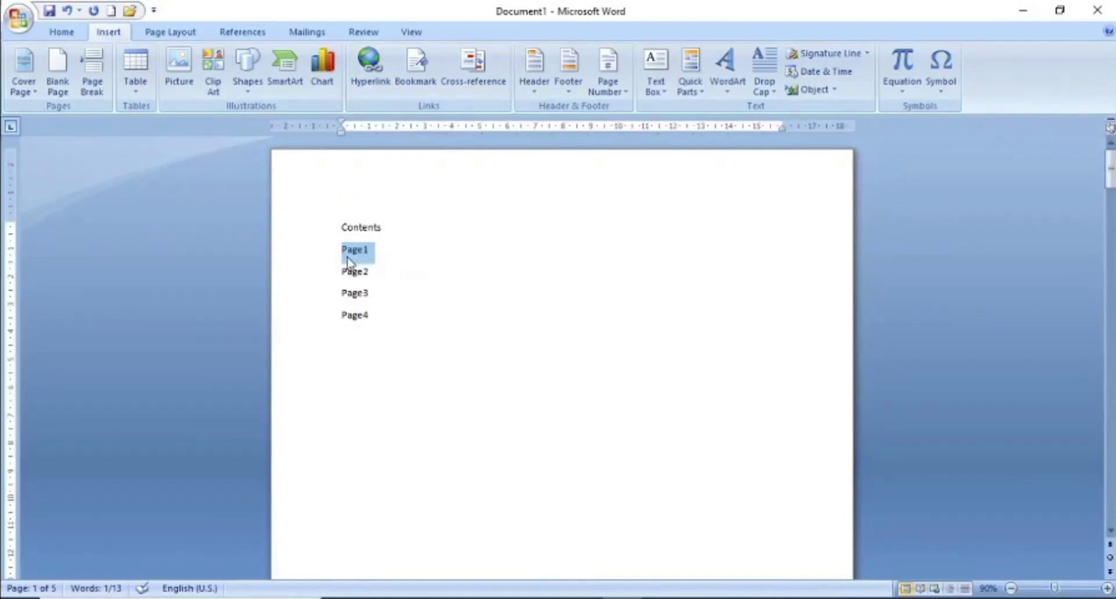
{"action": "left_click", "coordinate": [371, 69]}
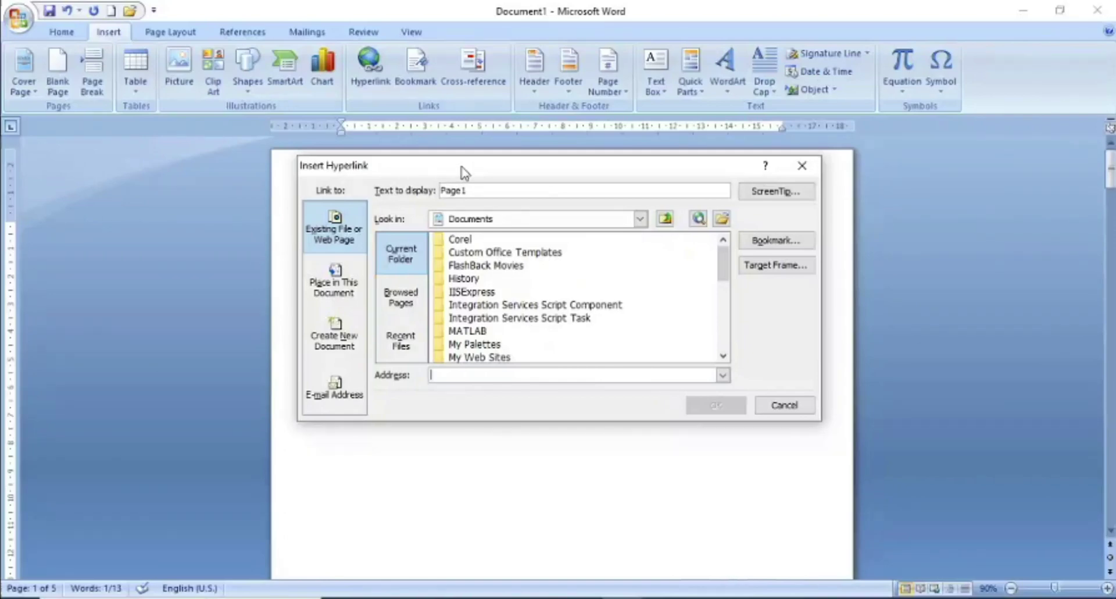
{"action": "left_click", "coordinate": [335, 296]}
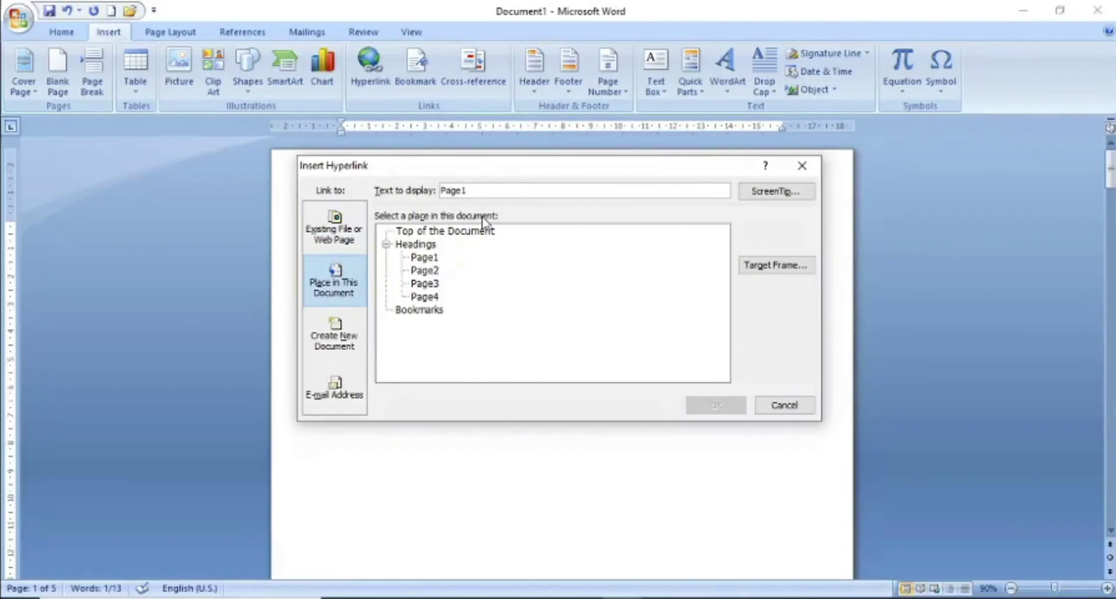
{"action": "left_click", "coordinate": [429, 258]}
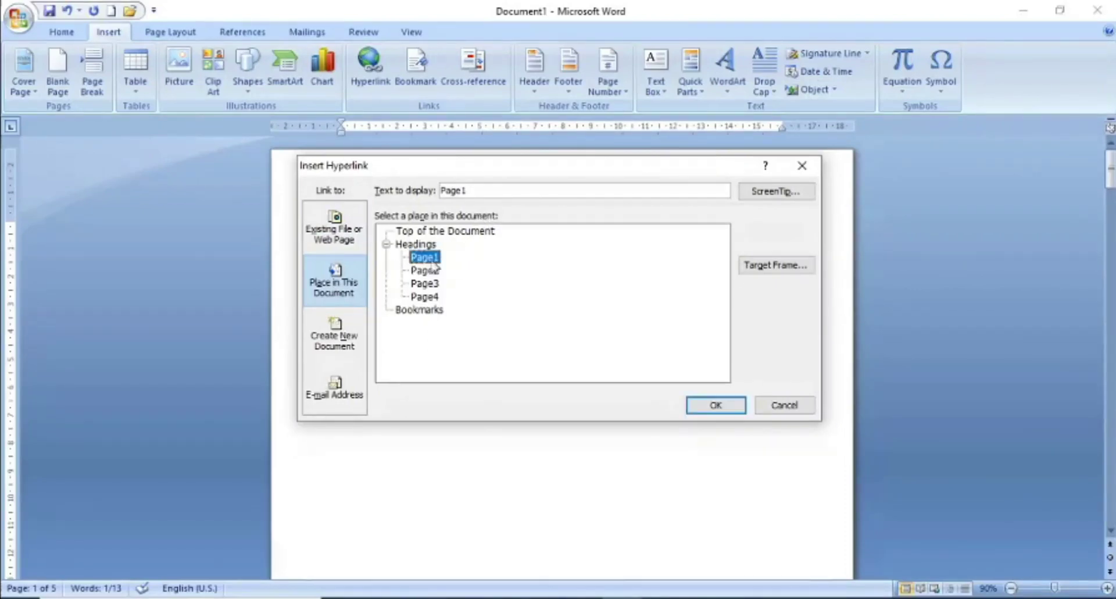
{"action": "left_click", "coordinate": [724, 409]}
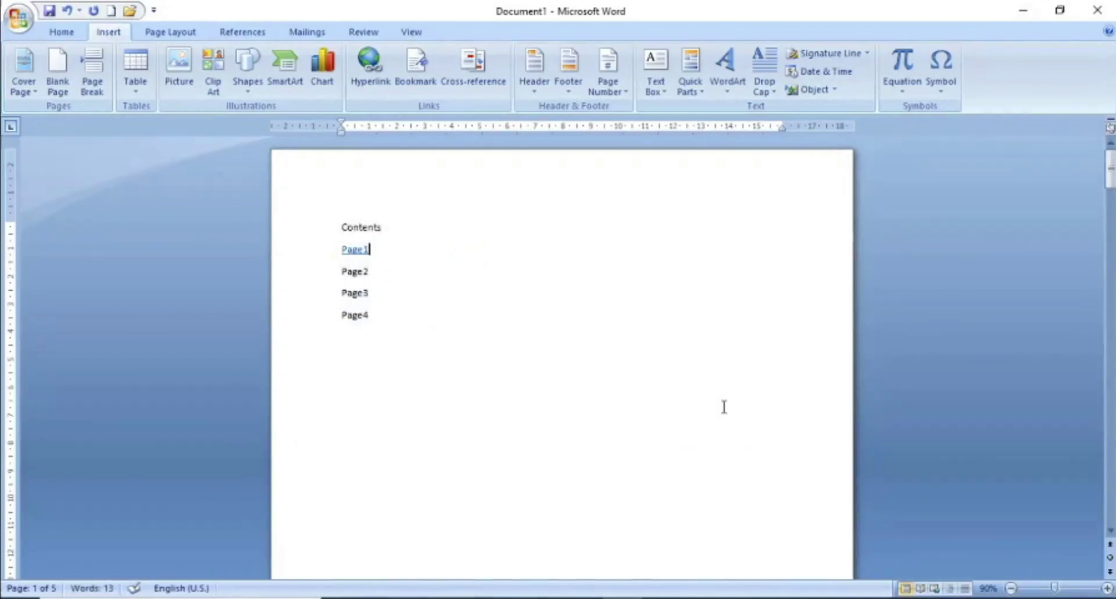
Step: Hyperlink the Page2 entry in the contents list to the Page2 heading in this document
{"action": "double_click", "coordinate": [372, 274]}
{"action": "left_click_drag", "start_coordinate": [376, 273], "coordinate": [340, 275]}
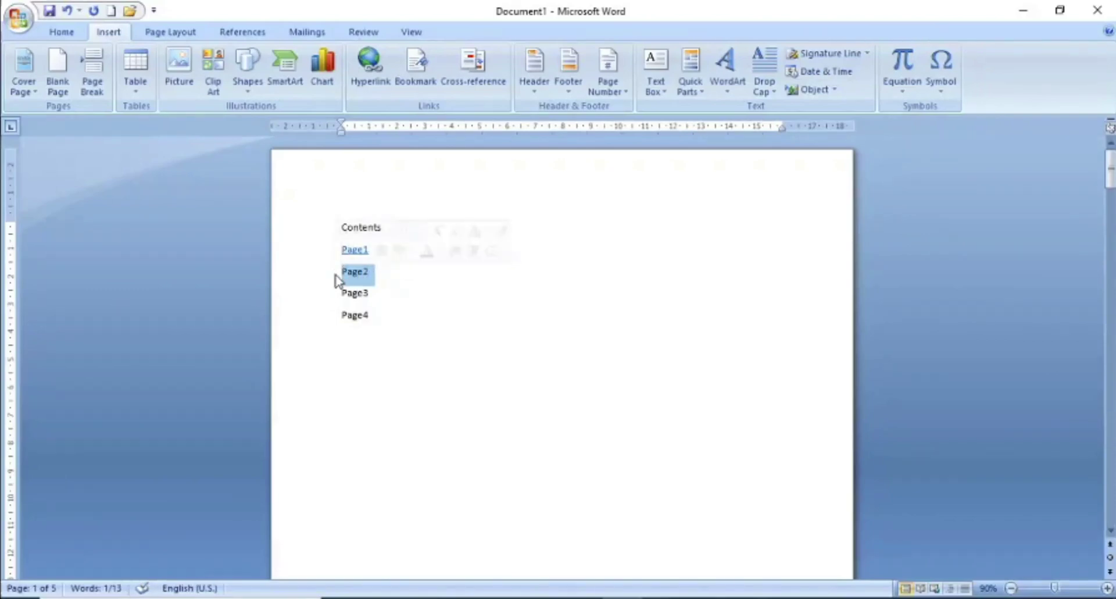
{"action": "left_click", "coordinate": [372, 66]}
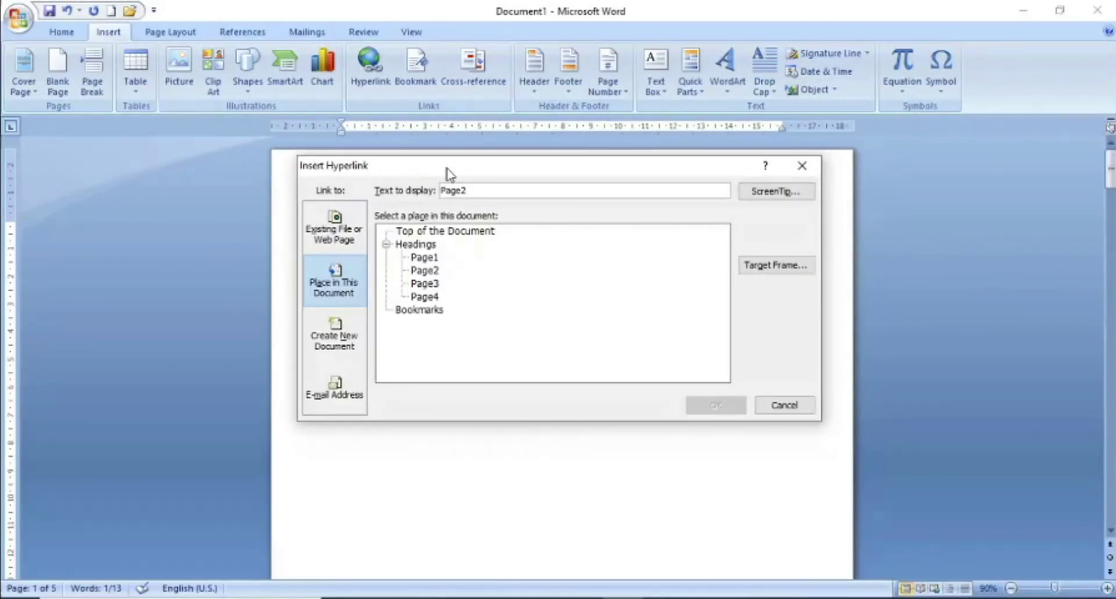
{"action": "left_click", "coordinate": [424, 271]}
{"action": "left_click", "coordinate": [705, 407]}
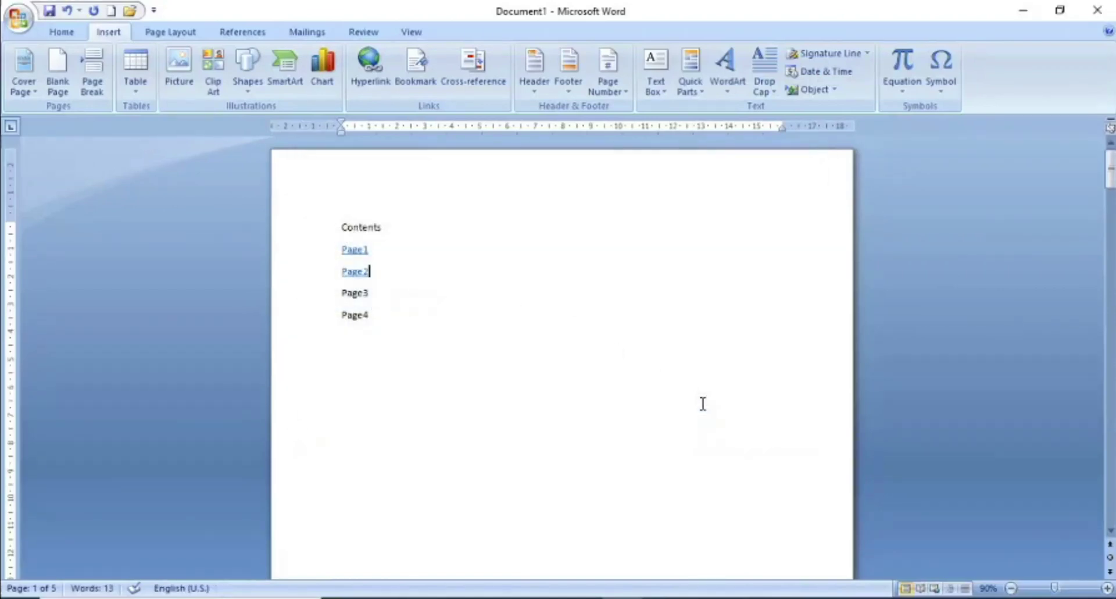
Step: Hyperlink the Page3 entry in the contents list to the Page3 heading in this document
{"action": "left_click_drag", "start_coordinate": [374, 296], "coordinate": [337, 293]}
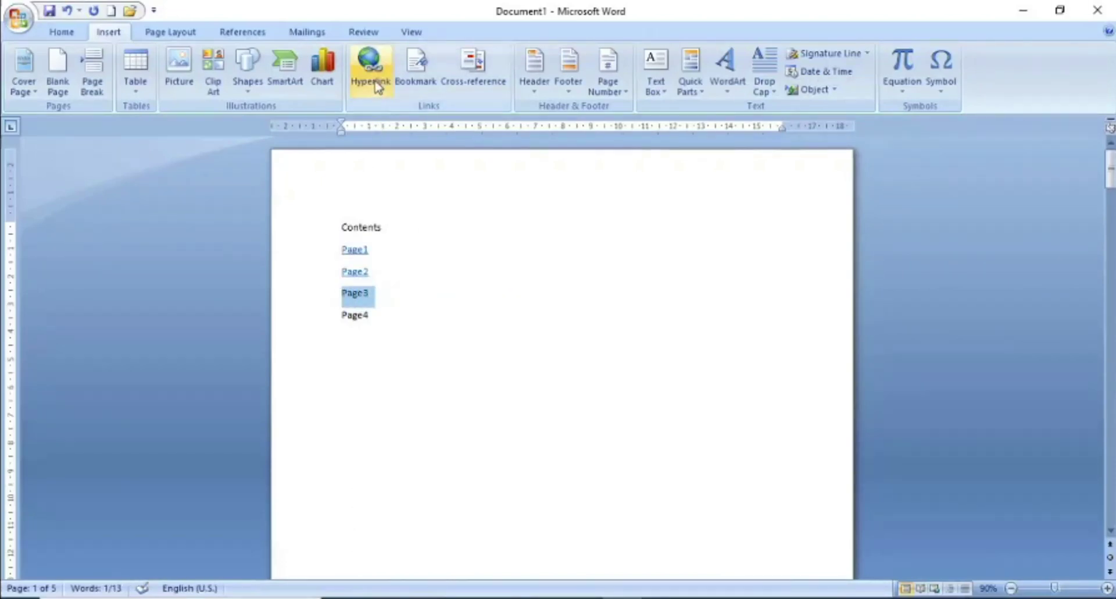
{"action": "left_click", "coordinate": [370, 73]}
{"action": "left_click", "coordinate": [431, 284]}
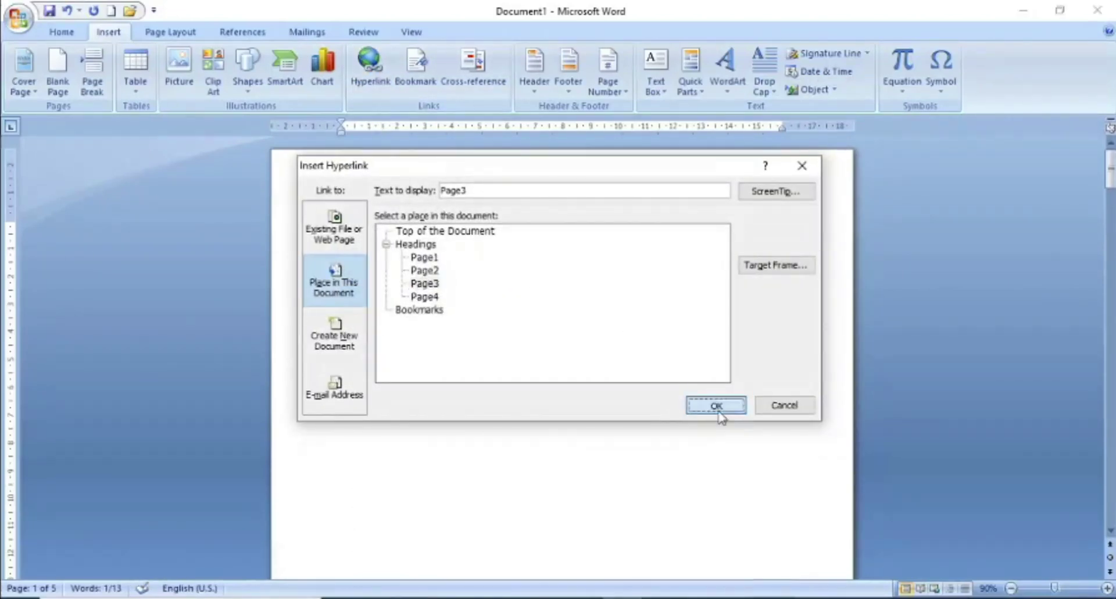
{"action": "left_click", "coordinate": [717, 405]}
Step: Hyperlink the Page4 entry in the contents list to the Page4 heading in this document
{"action": "left_click_drag", "start_coordinate": [365, 315], "coordinate": [336, 314]}
{"action": "left_click", "coordinate": [377, 80]}
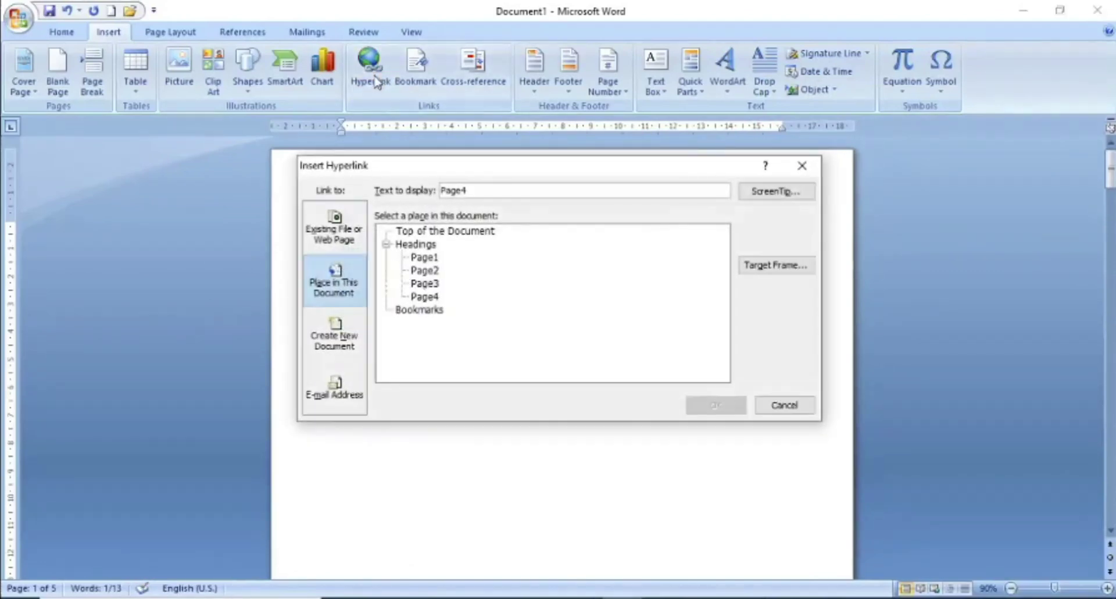
{"action": "left_click", "coordinate": [423, 298]}
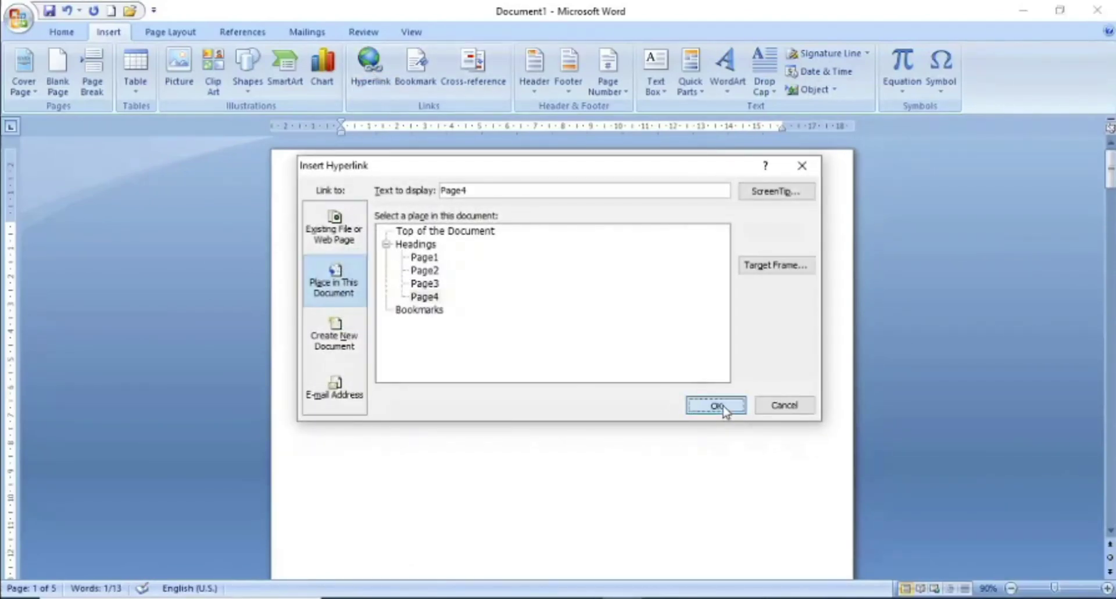
{"action": "left_click", "coordinate": [724, 406]}
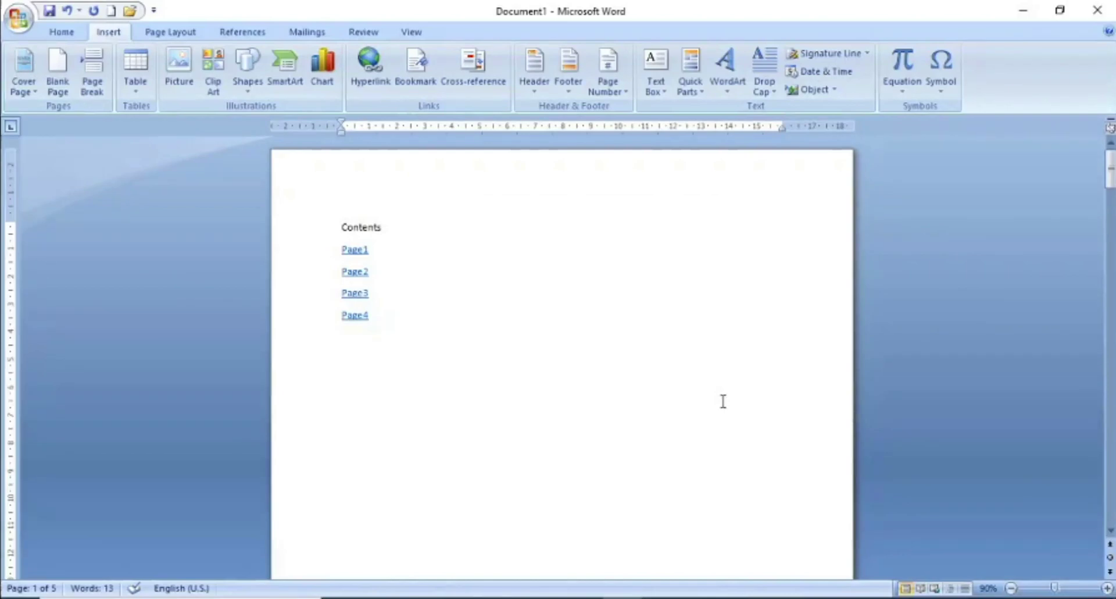
Step: Test the Page1 and Page2 links by following each one and returning to the contents list
{"action": "left_click", "coordinate": [357, 251], "text": "ctrl"}
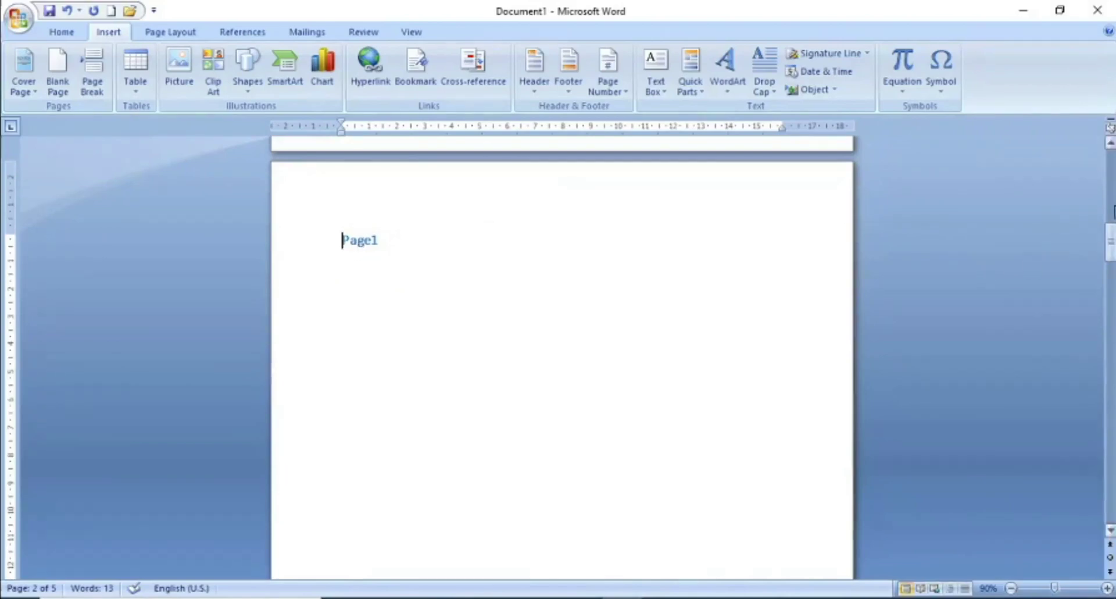
{"action": "left_click_drag", "start_coordinate": [1111, 241], "coordinate": [1110, 165]}
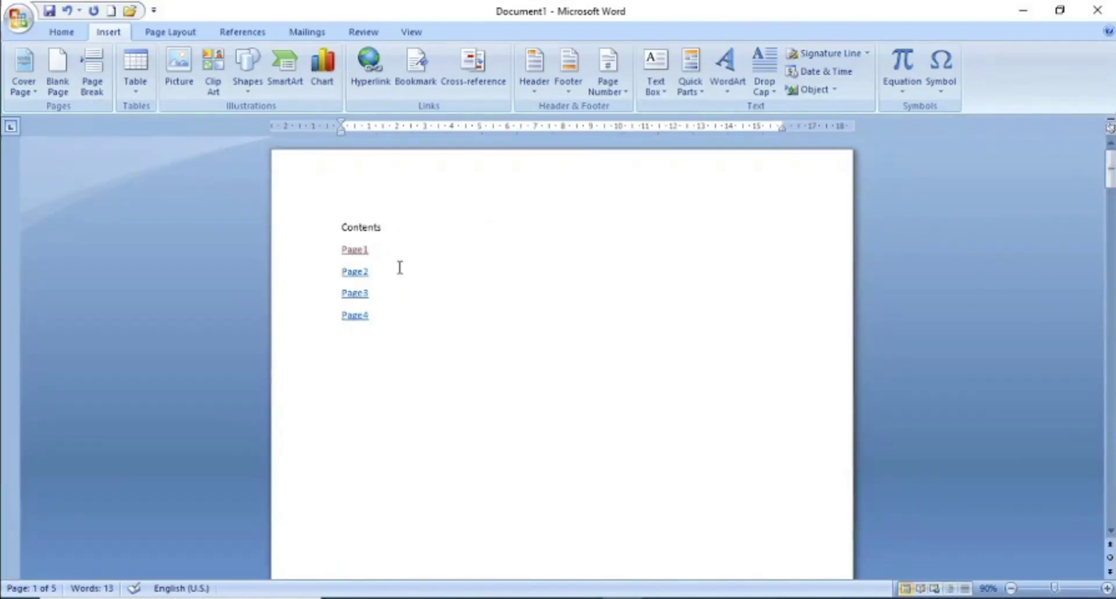
{"action": "left_click", "coordinate": [358, 272], "text": "ctrl"}
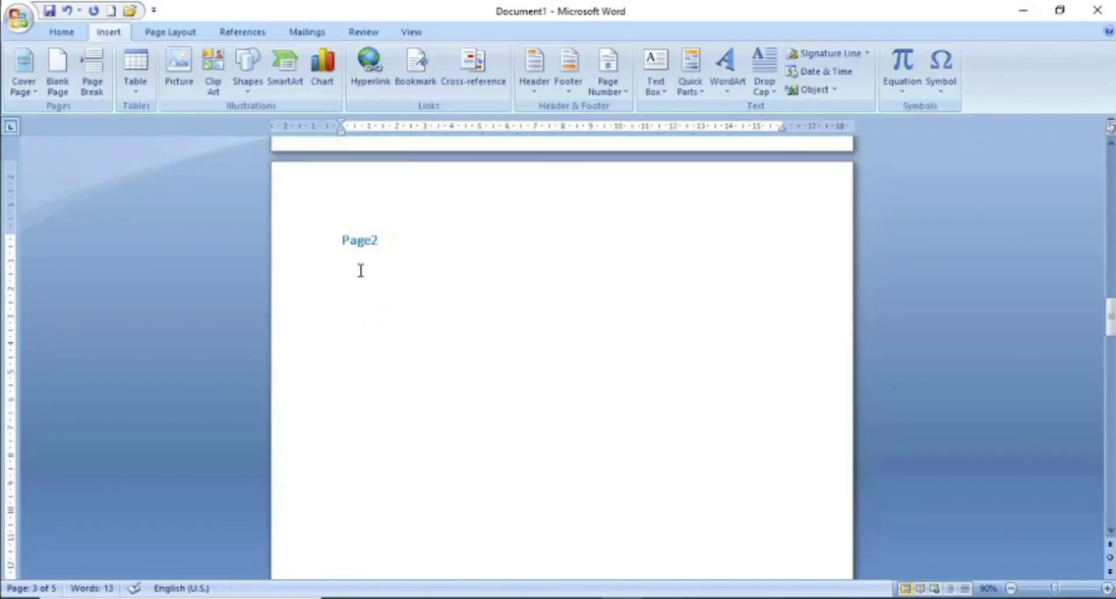
{"action": "left_click_drag", "start_coordinate": [1107, 311], "coordinate": [1108, 169]}
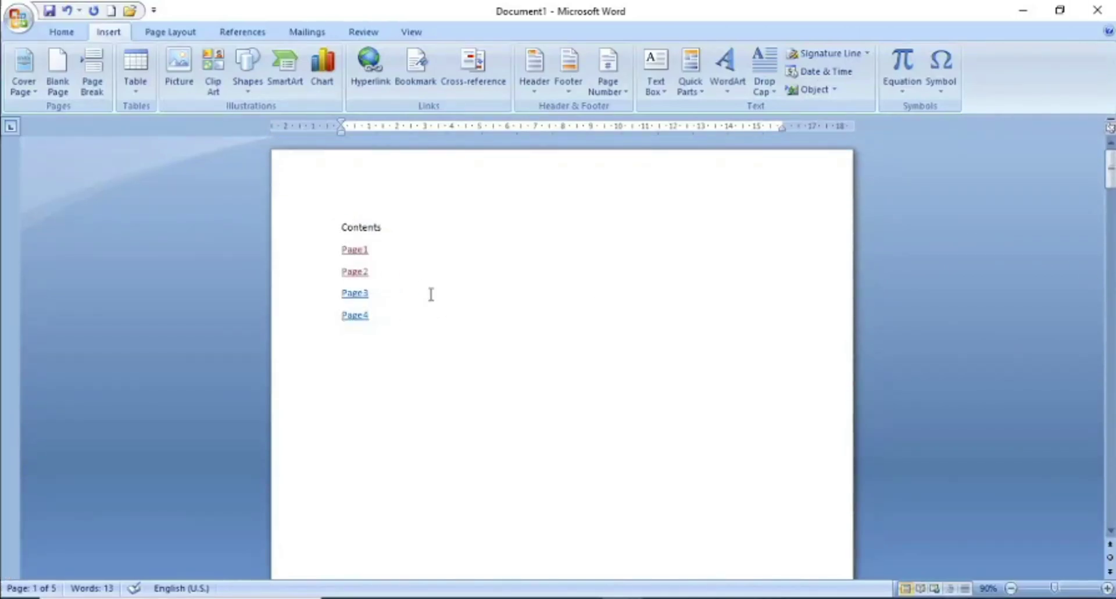
Step: Test the Page3 and Page4 links by following each one from the contents list
{"action": "left_click", "coordinate": [355, 292], "text": "ctrl"}
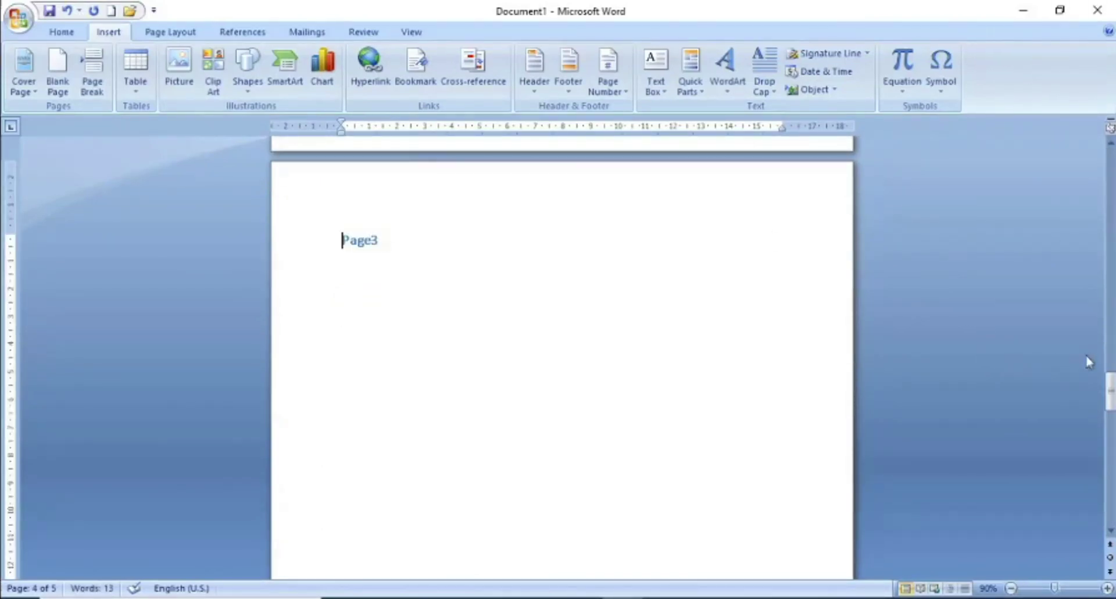
{"action": "left_click_drag", "start_coordinate": [1110, 386], "coordinate": [1110, 164]}
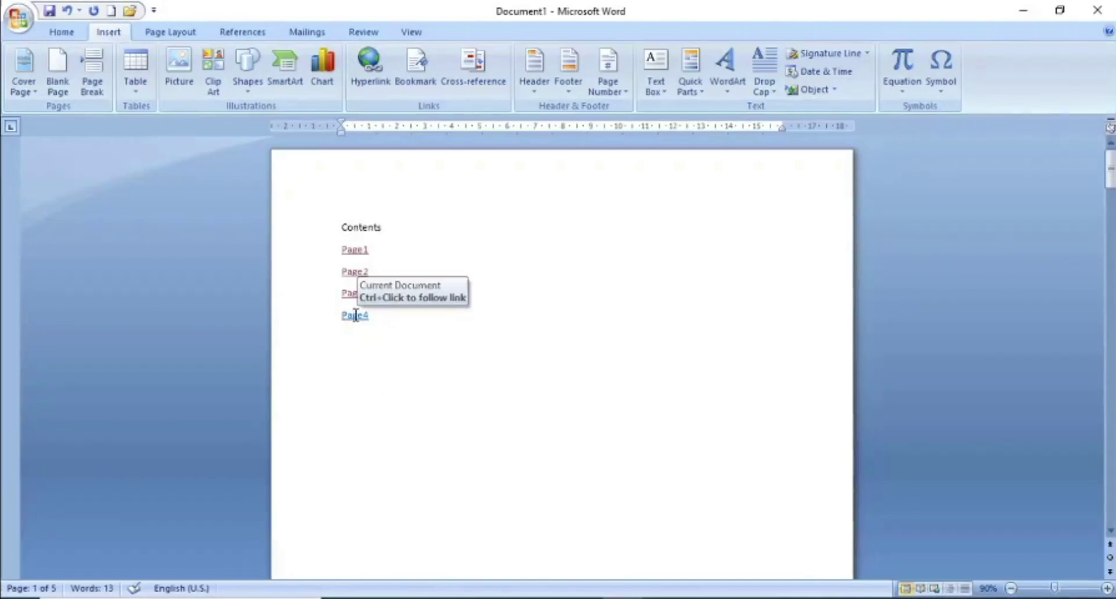
{"action": "left_click", "coordinate": [354, 317], "text": "ctrl"}
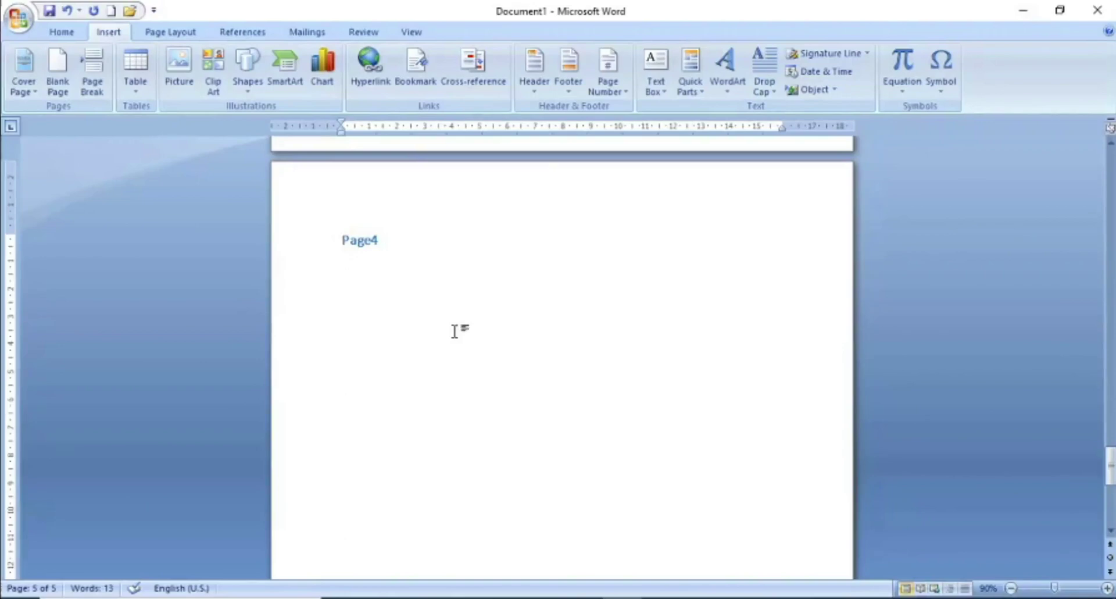
Step: Add the text "Image" on a new line below the Page4 heading
{"action": "key", "text": "End"}
{"action": "key", "text": "Return"}
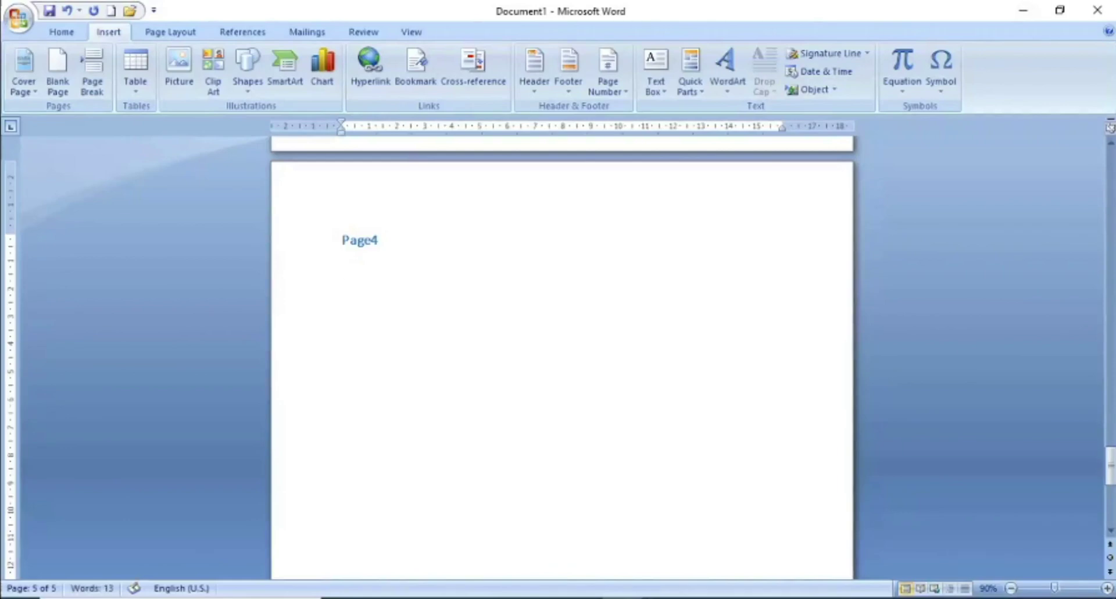
{"action": "type", "text": "image"}
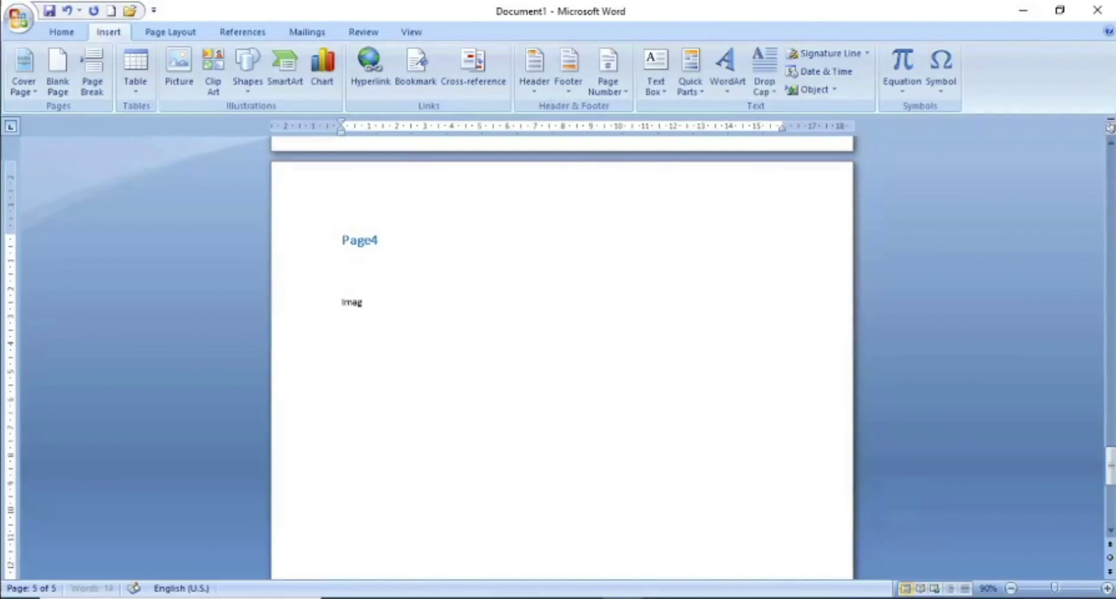
Step: Hyperlink the word "Image" to the existing file logo1.png in the desktop folder "lecture pictures"
{"action": "left_click_drag", "start_coordinate": [372, 303], "coordinate": [335, 305]}
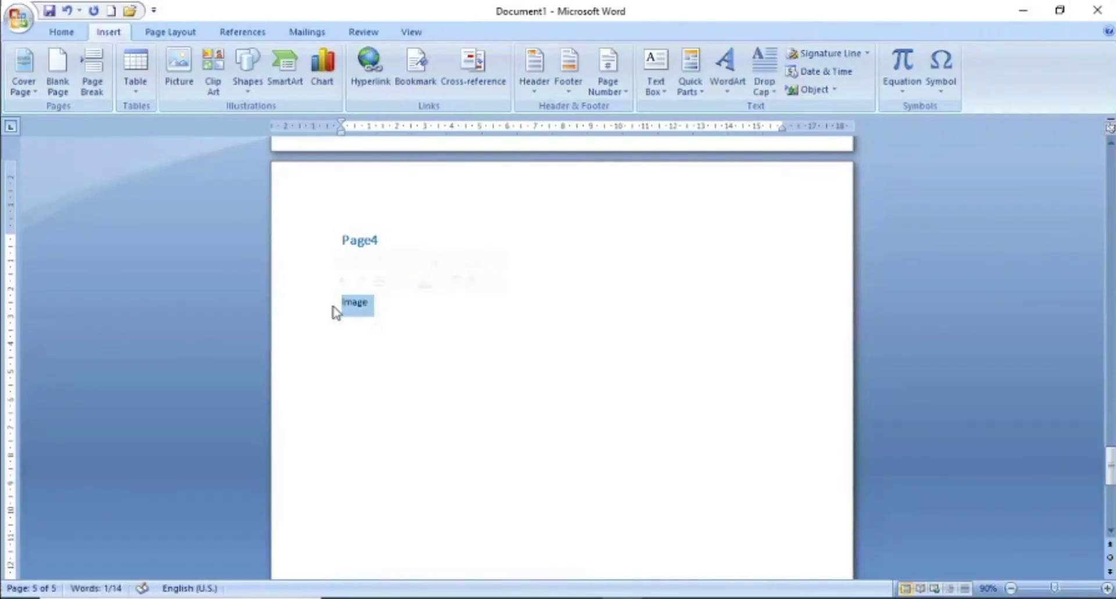
{"action": "left_click", "coordinate": [370, 75]}
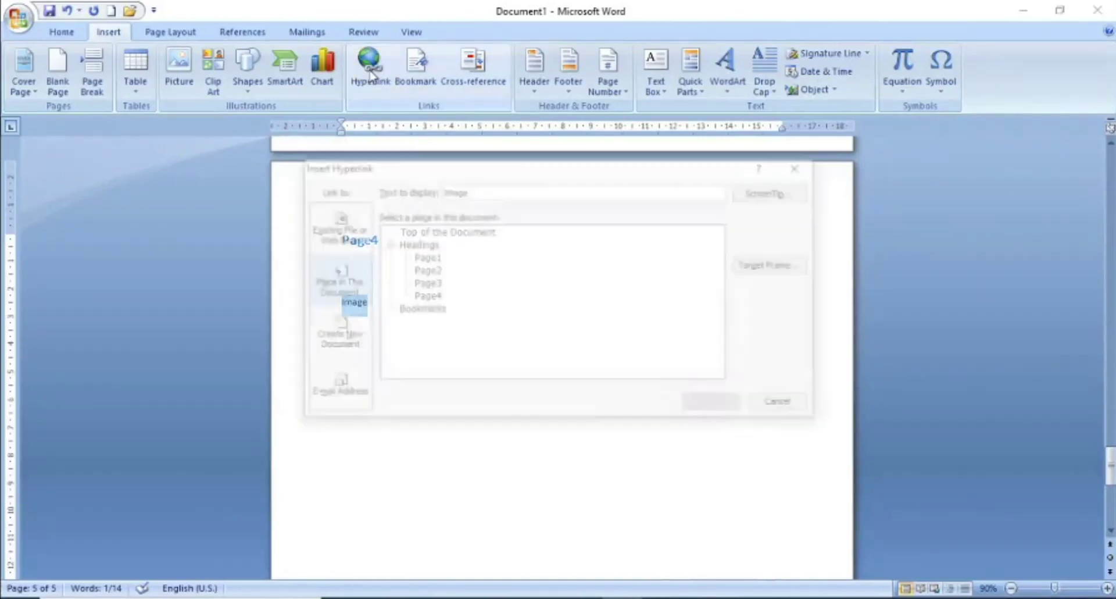
{"action": "left_click_drag", "start_coordinate": [474, 170], "coordinate": [687, 160]}
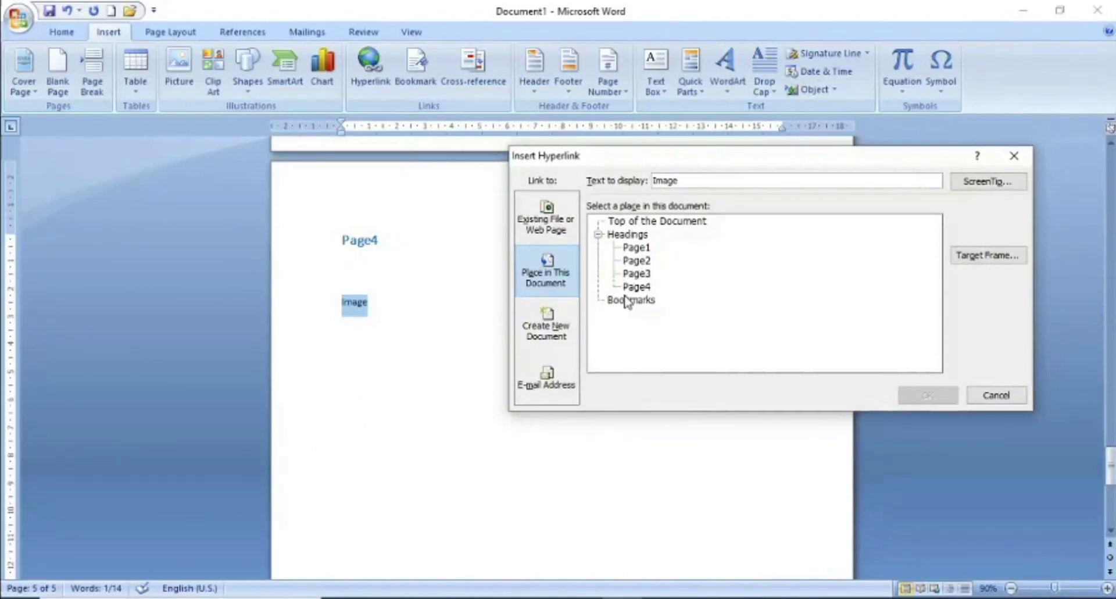
{"action": "left_click", "coordinate": [546, 218]}
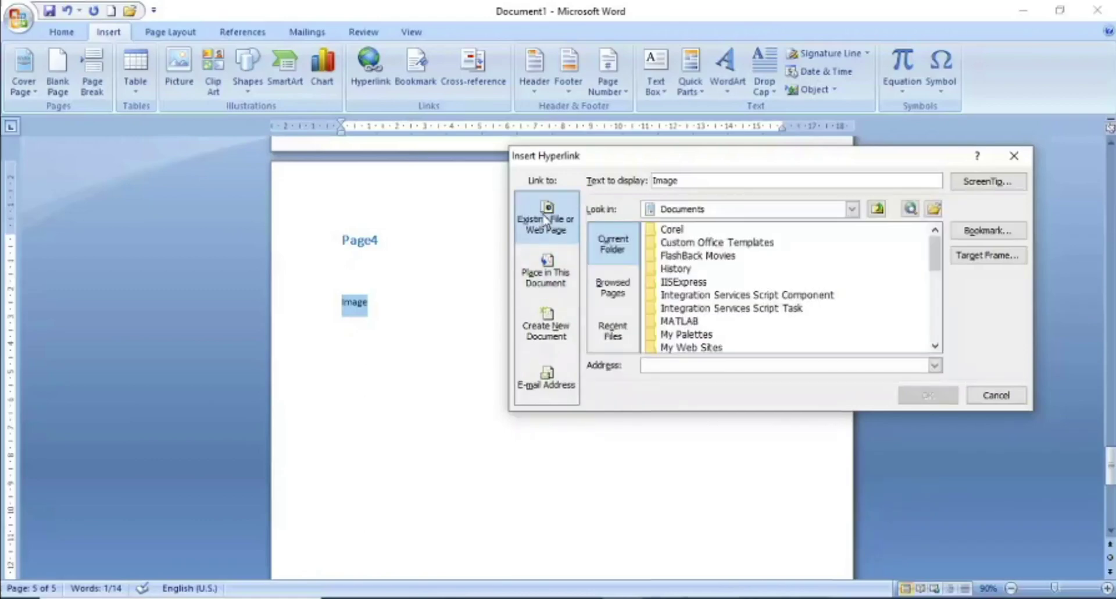
{"action": "left_click", "coordinate": [852, 209]}
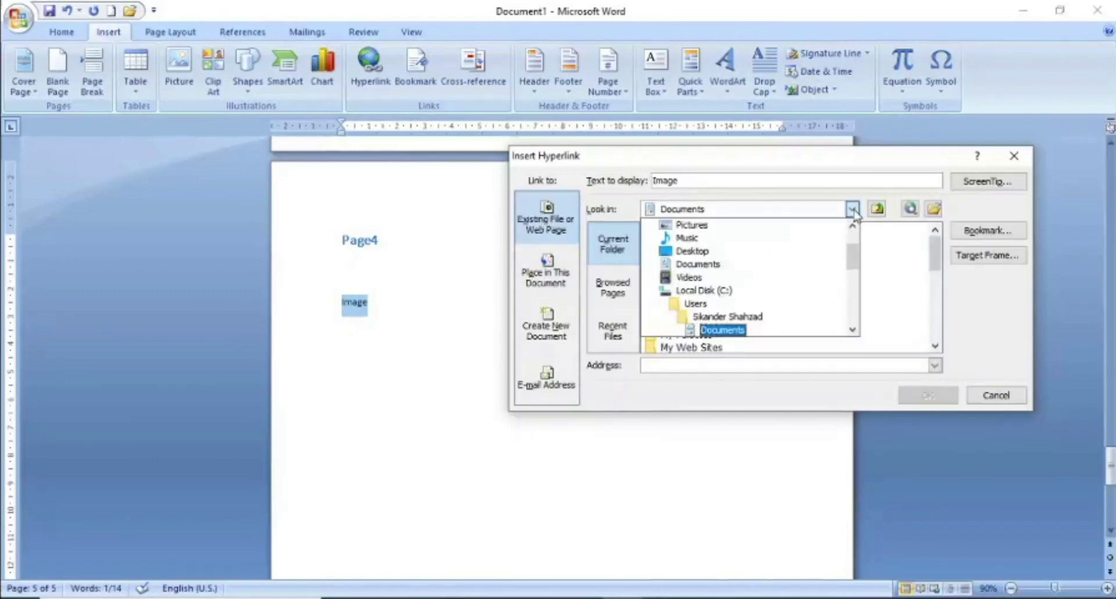
{"action": "left_click", "coordinate": [705, 251]}
{"action": "double_click", "coordinate": [696, 283]}
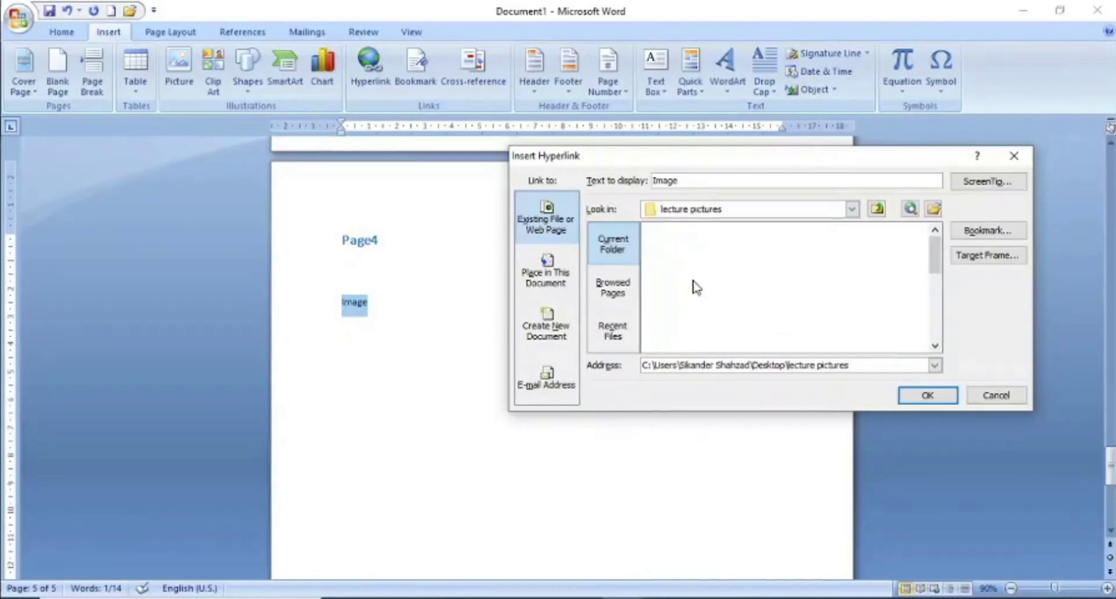
{"action": "left_click_drag", "start_coordinate": [934, 242], "coordinate": [928, 321]}
{"action": "double_click", "coordinate": [668, 268]}
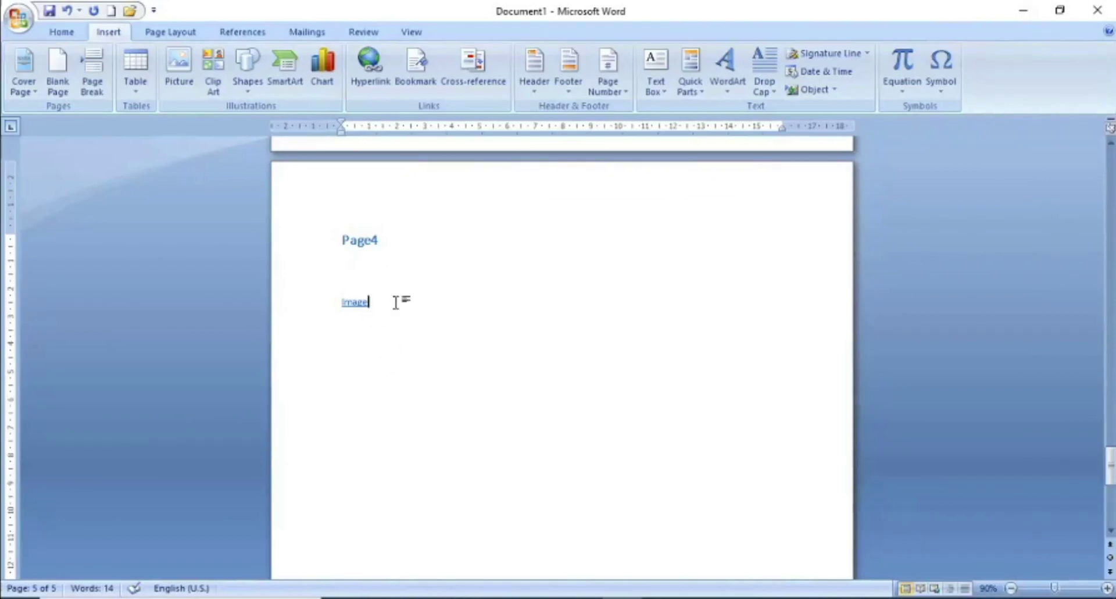
Step: Test the Image link by following it, allowing the picture file to open, and return to the document
{"action": "mouse_move", "coordinate": [360, 307]}
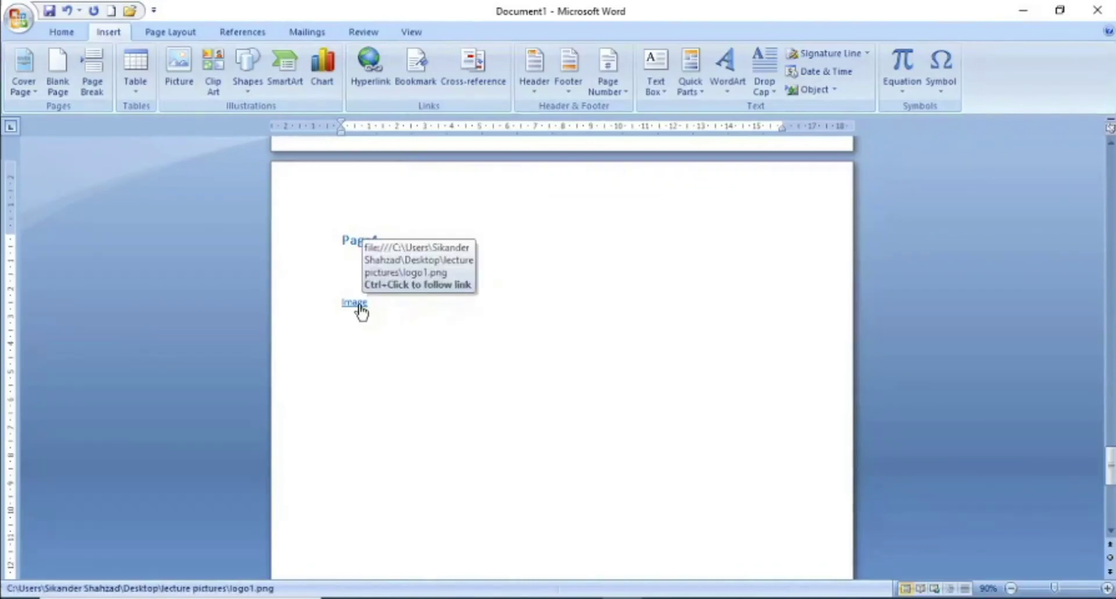
{"action": "left_click", "coordinate": [360, 307], "text": "ctrl"}
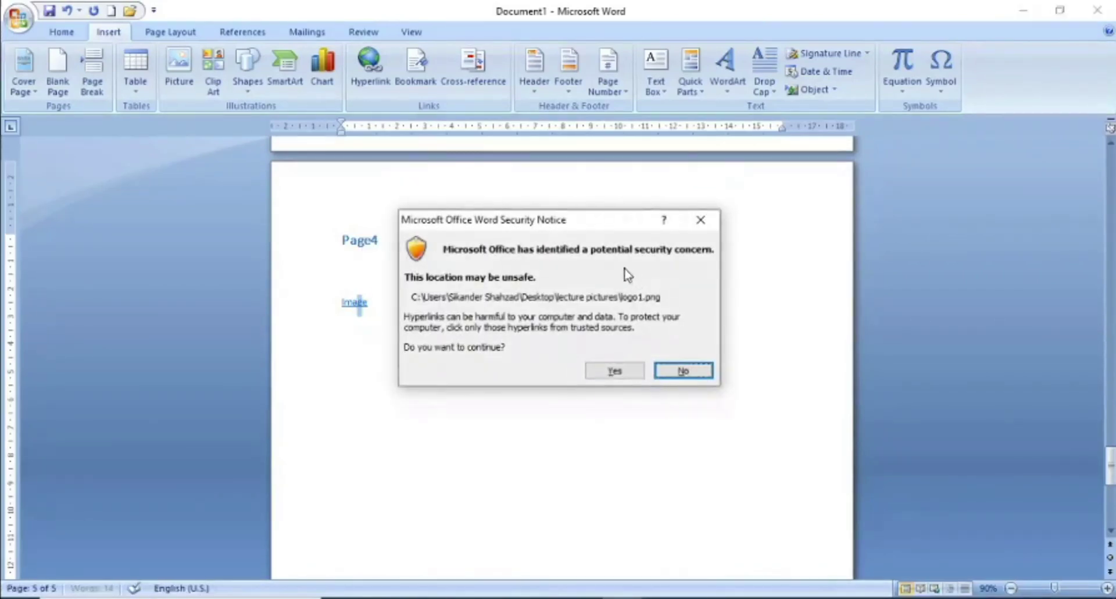
{"action": "left_click", "coordinate": [615, 370]}
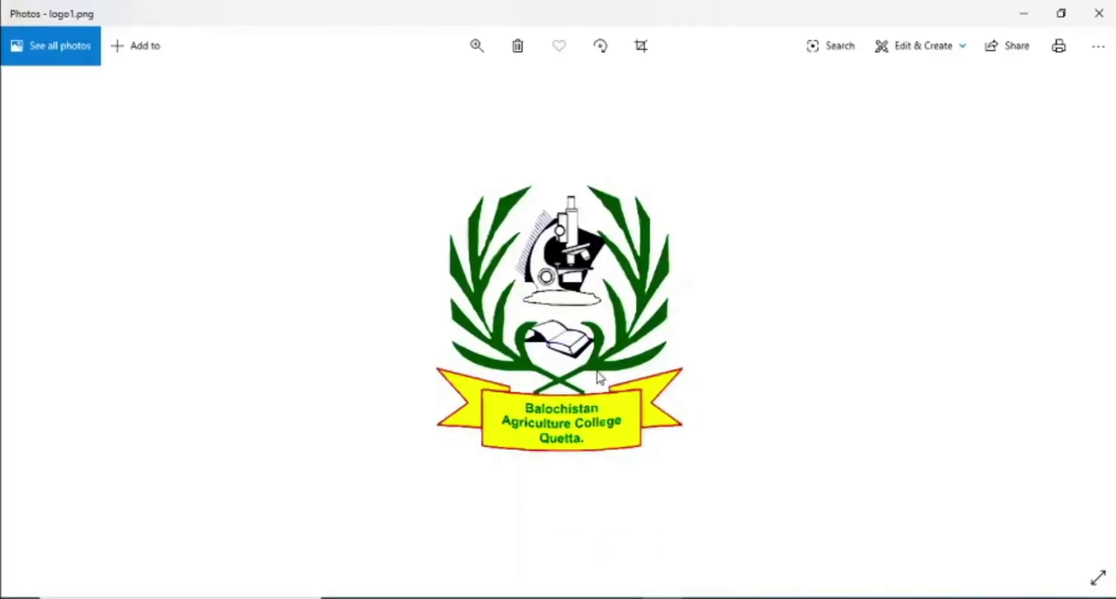
{"action": "left_click", "coordinate": [1028, 15]}
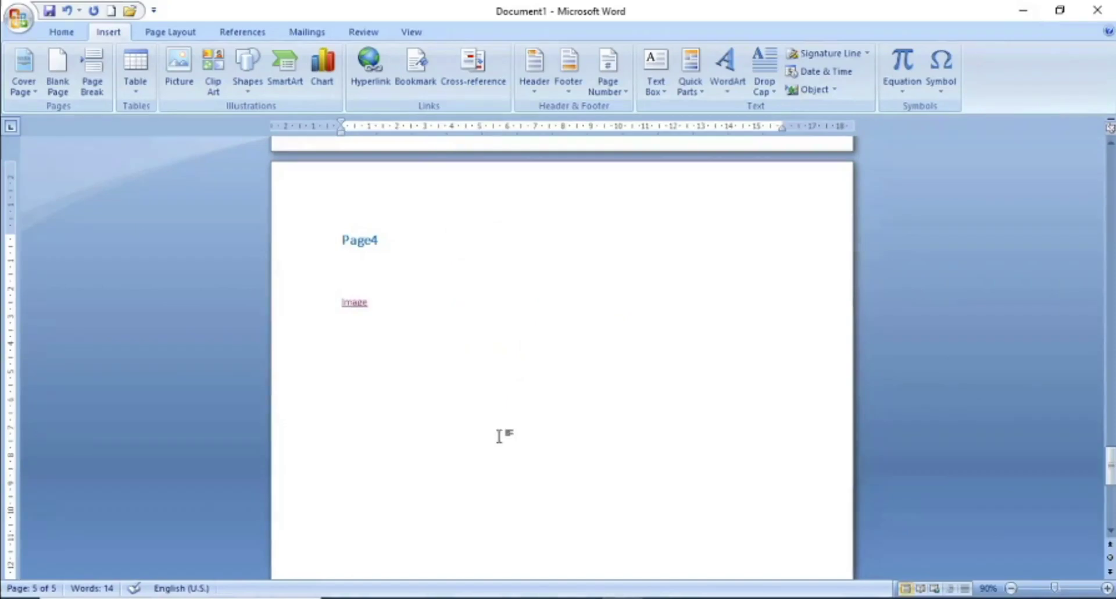